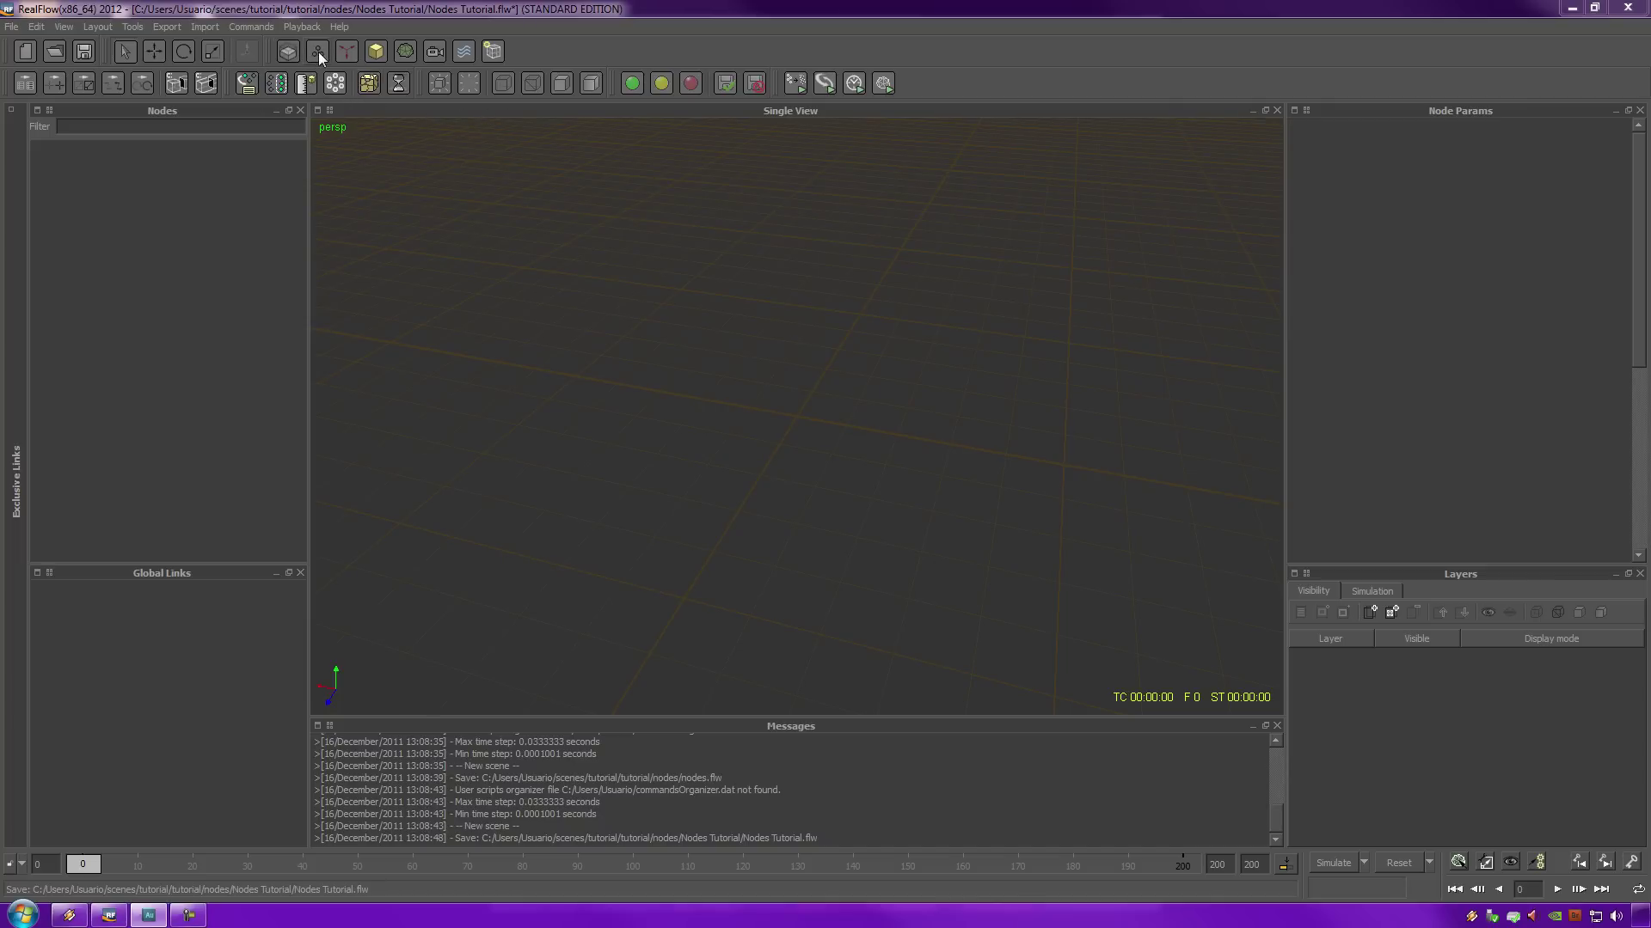
- Add a Circle emitter to the scene
{"action": "left_click", "coordinate": [318, 52]}
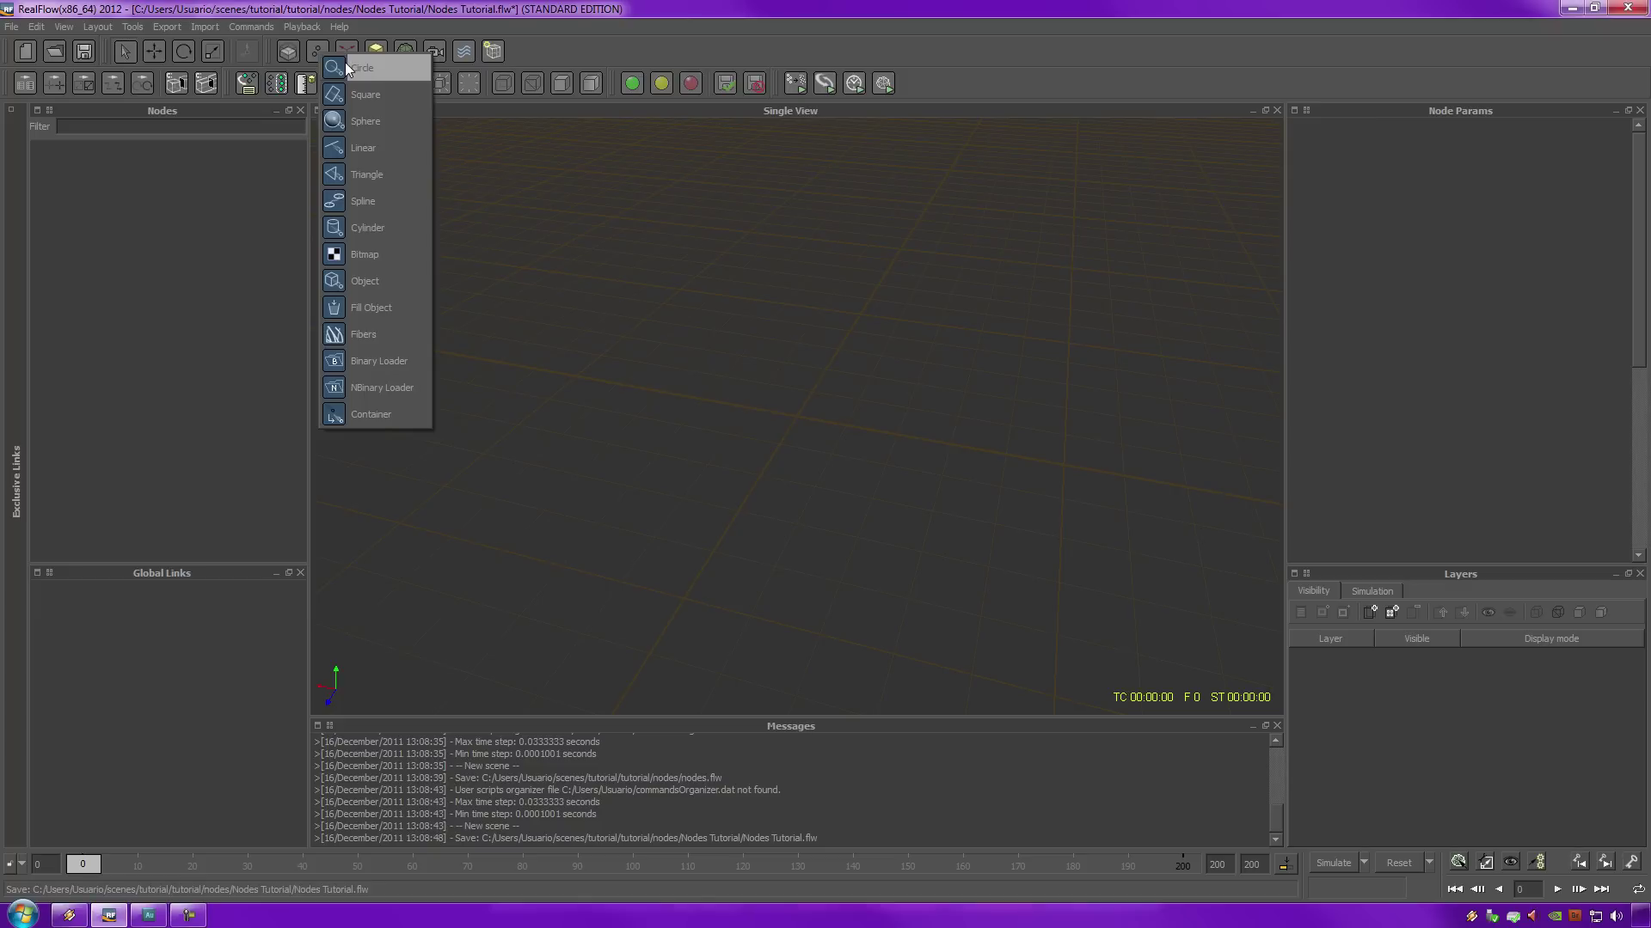
{"action": "left_click", "coordinate": [356, 66]}
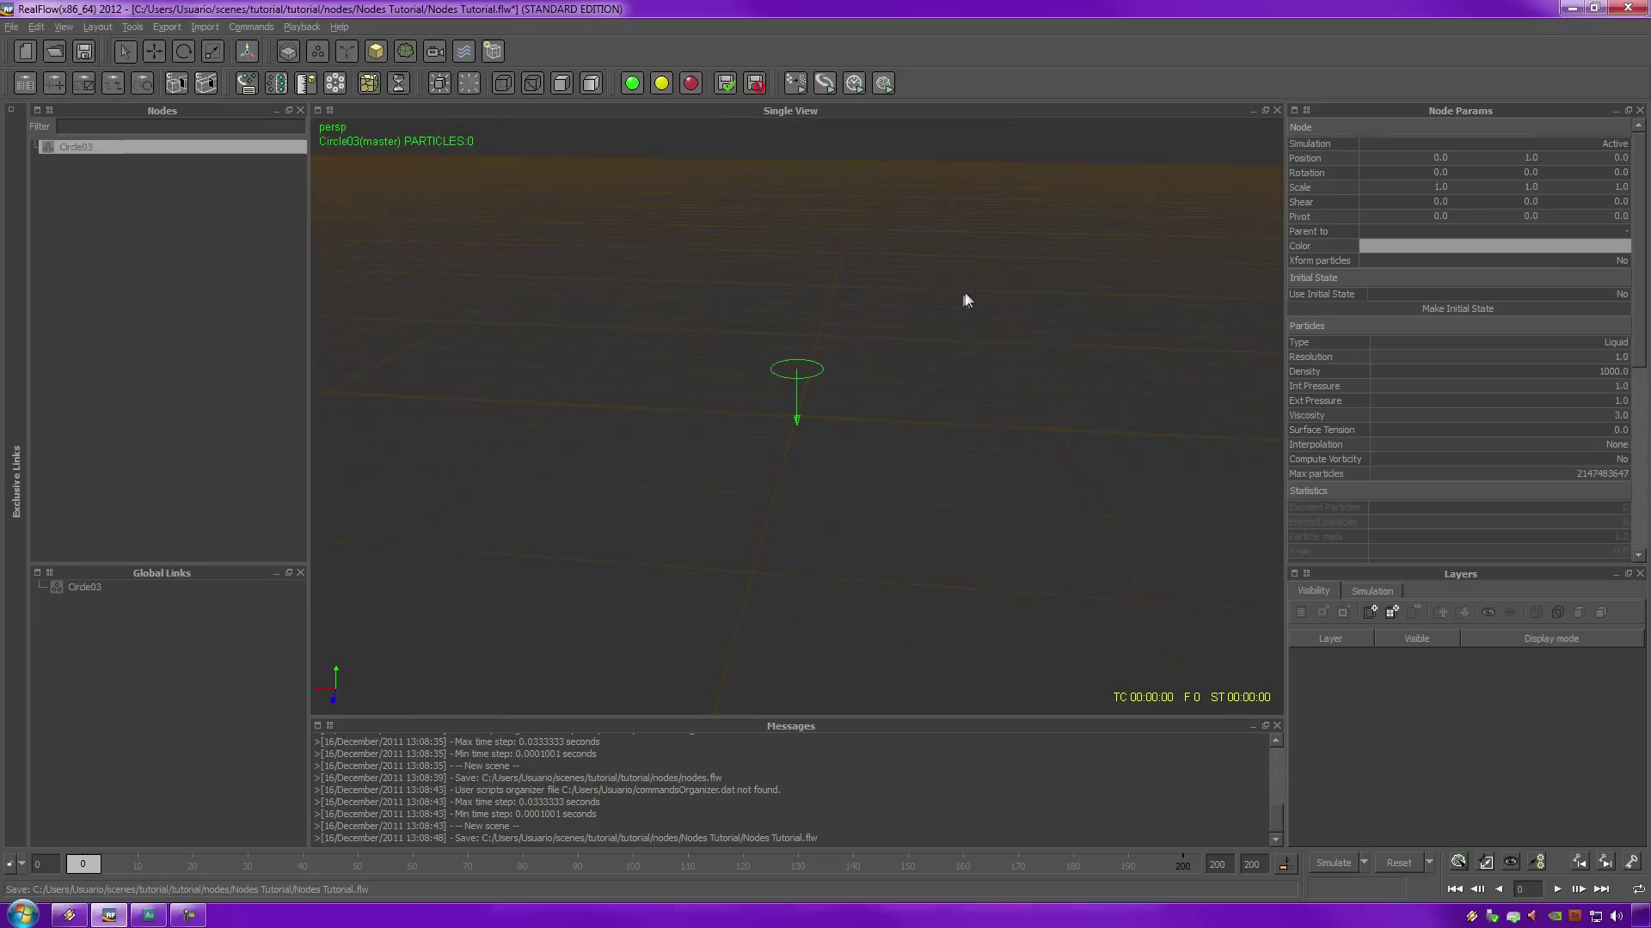
{"action": "mouse_move", "coordinate": [966, 299]}
{"action": "left_mouse_down", "text": "alt"}
{"action": "mouse_move", "coordinate": [1003, 303]}
{"action": "mouse_move", "coordinate": [990, 268]}
{"action": "mouse_move", "coordinate": [973, 303]}
{"action": "left_mouse_up", "text": "alt"}
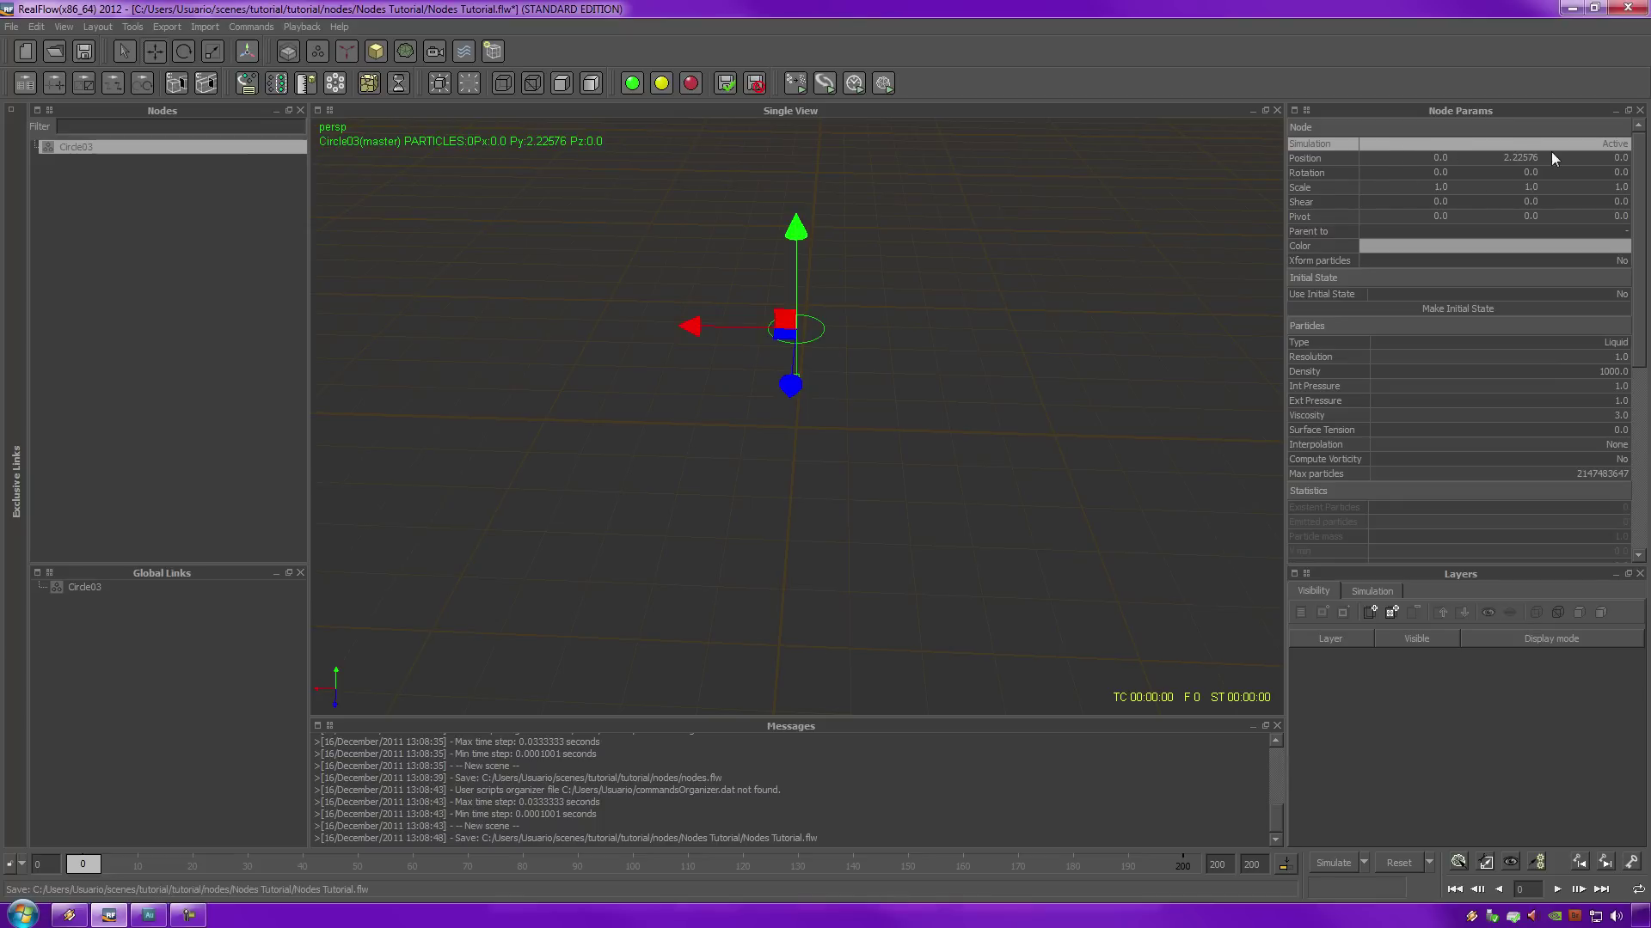
- Run the simulation with the circle emitter active, and reset the scene to frame 0
{"action": "left_click", "coordinate": [1317, 864]}
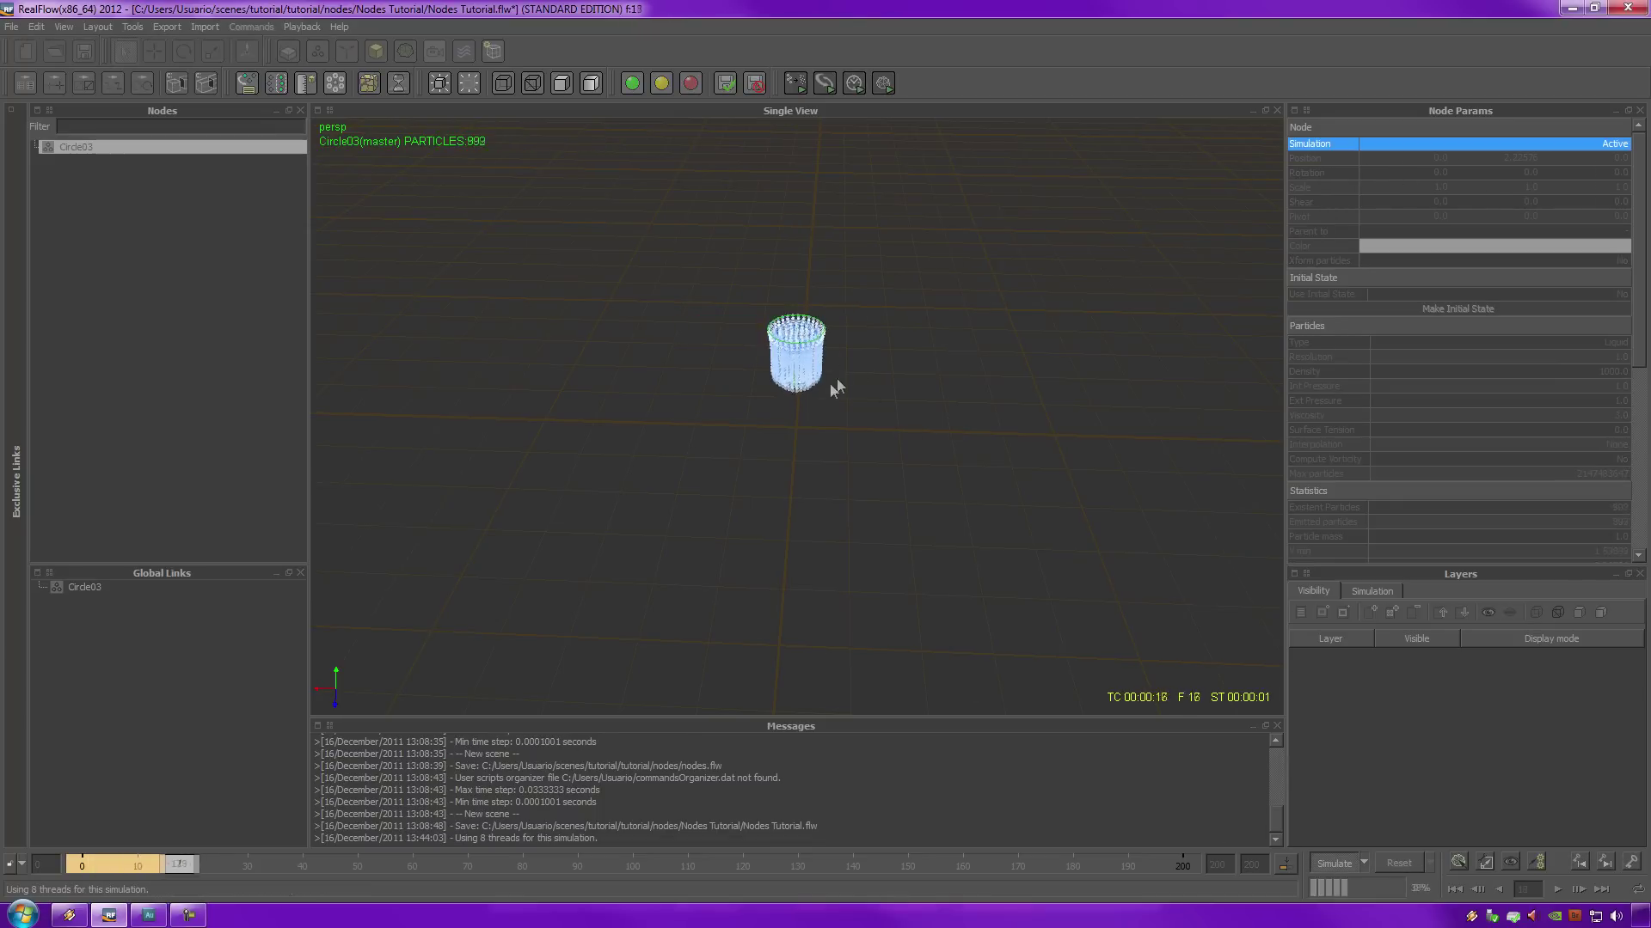
{"action": "left_click", "coordinate": [1396, 862]}
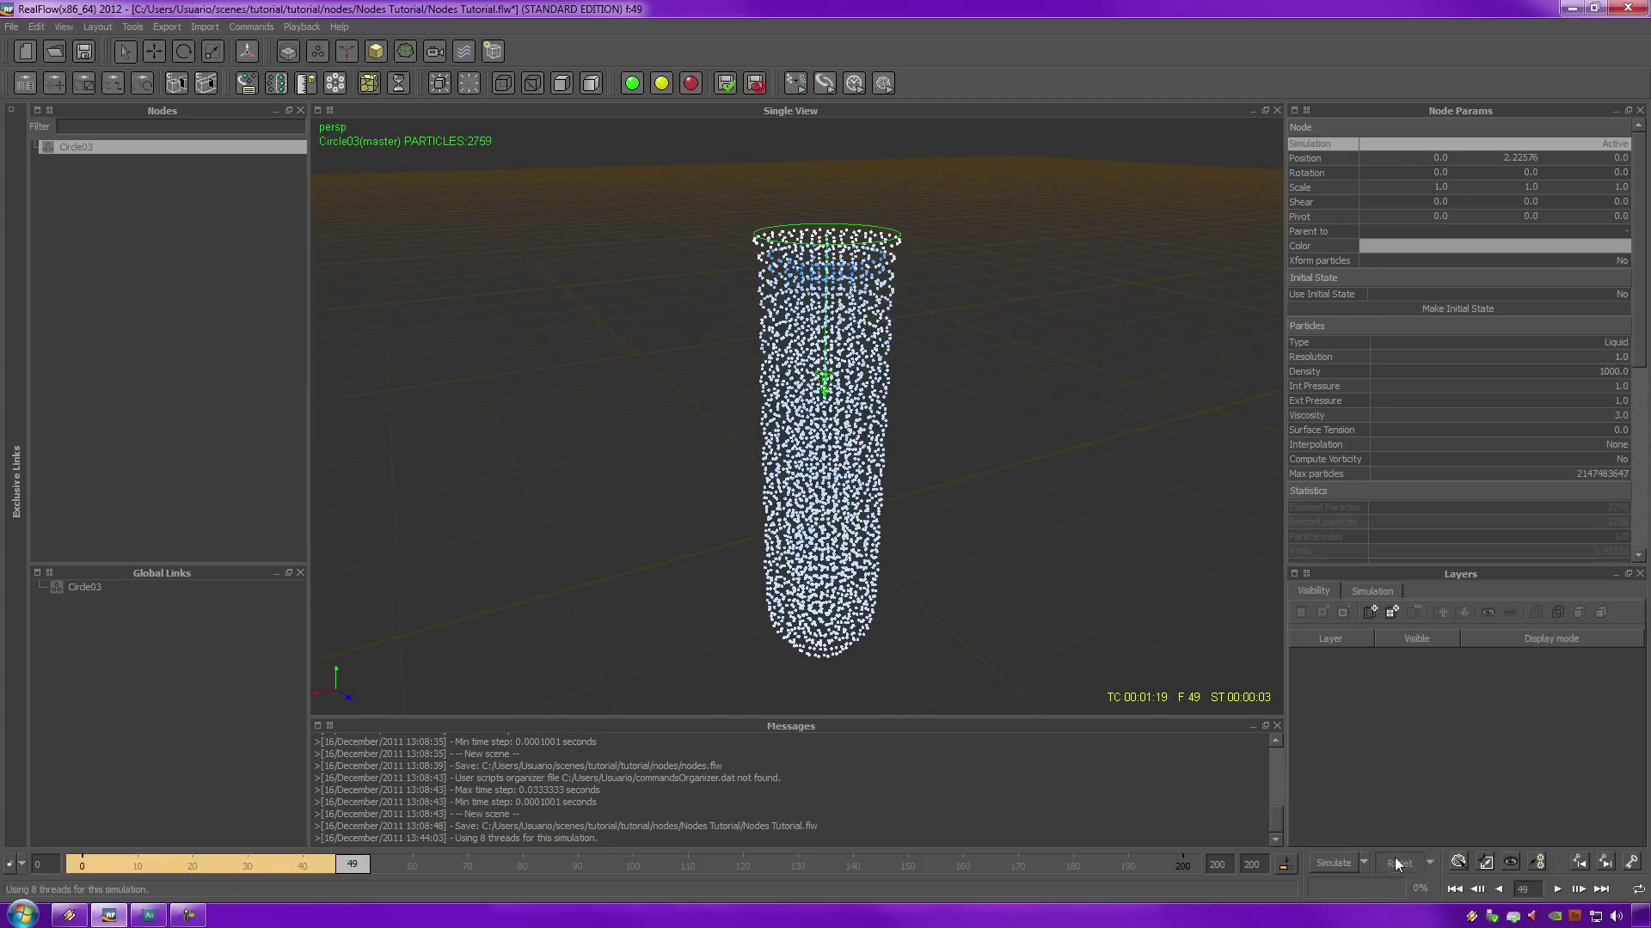
{"action": "left_click", "coordinate": [799, 464]}
- Set the circle emitter's Simulation to Inactive, test it by simulating, and reset the scene
{"action": "left_click", "coordinate": [1598, 143]}
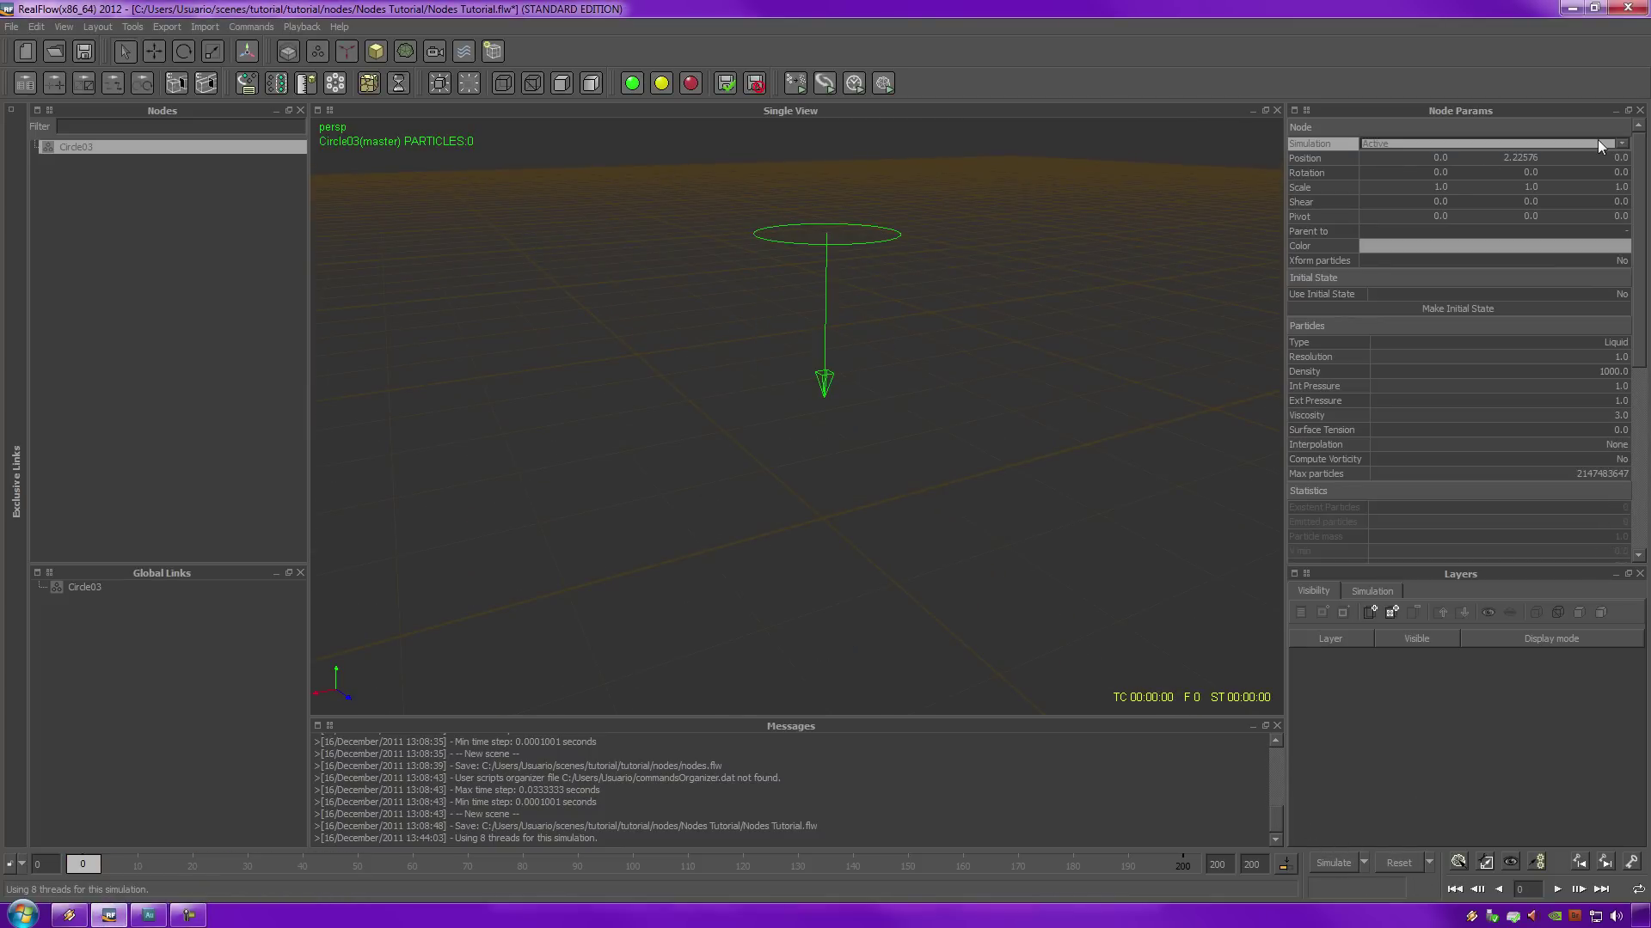
{"action": "left_click", "coordinate": [1597, 143]}
{"action": "left_click", "coordinate": [1507, 171]}
{"action": "left_click", "coordinate": [1345, 864]}
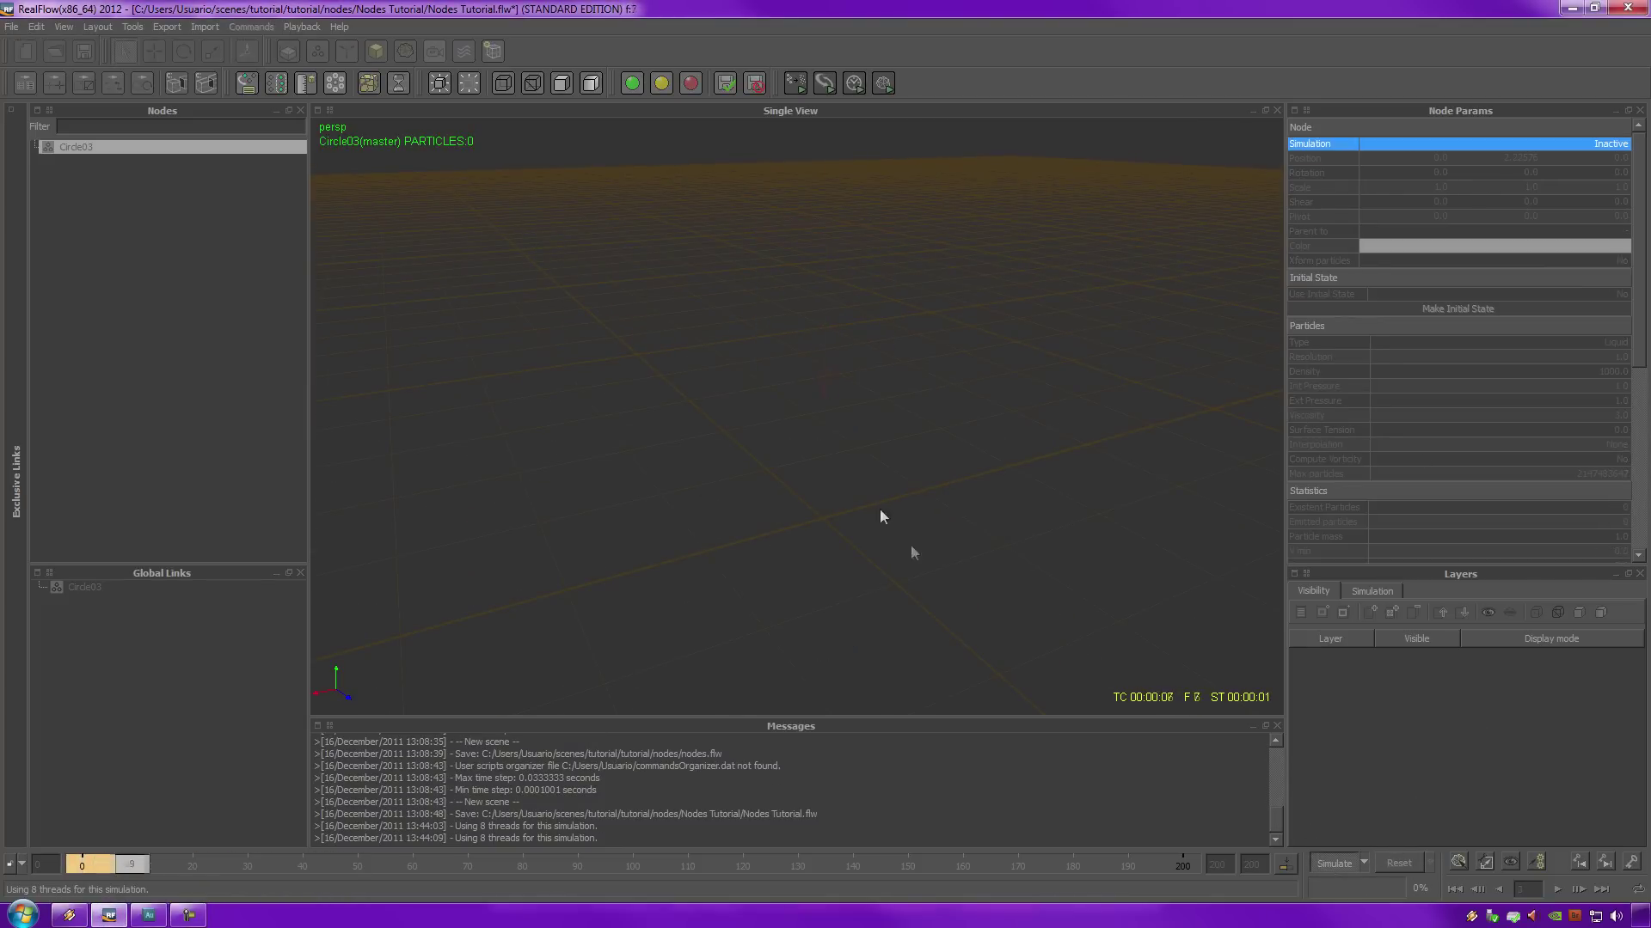
{"action": "left_click", "coordinate": [1348, 862]}
{"action": "left_click", "coordinate": [1391, 863]}
{"action": "left_click", "coordinate": [783, 461]}
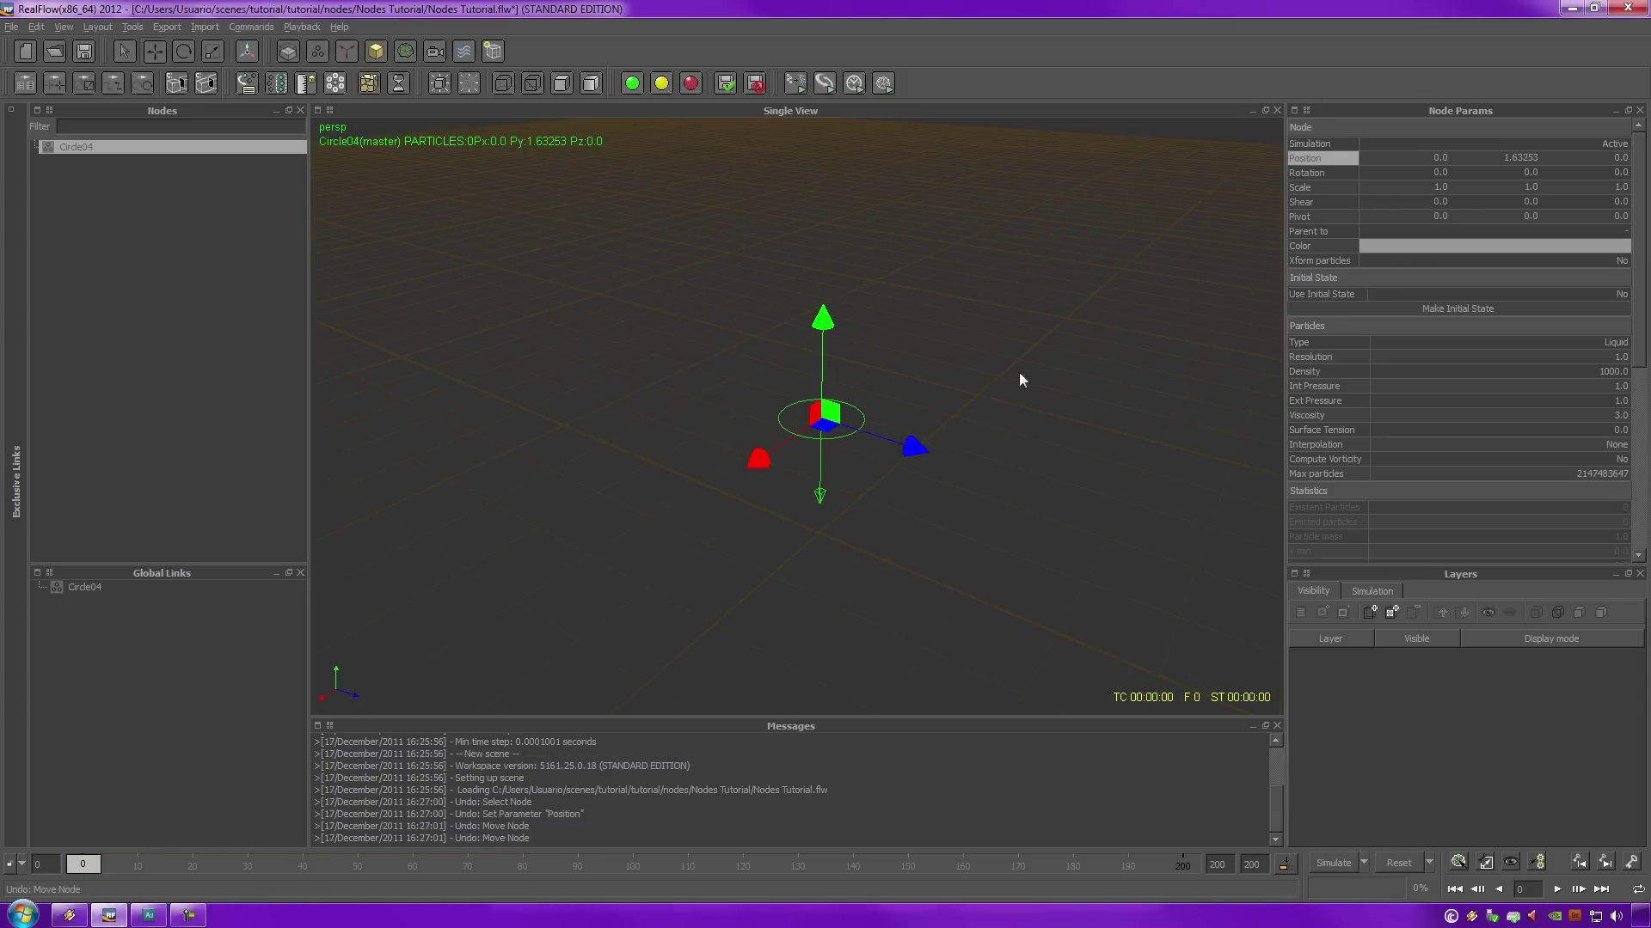
- Undo the last node moves and set the circle emitter's X position to 2.875
{"action": "key", "text": "ctrl+z"}
{"action": "key", "text": "ctrl+z"}
{"action": "left_click_drag", "start_coordinate": [959, 394], "coordinate": [998, 368], "text": "alt"}
{"action": "right_click_drag", "start_coordinate": [982, 418], "coordinate": [1038, 452], "text": "alt"}
{"action": "middle_click_drag", "start_coordinate": [1038, 452], "coordinate": [953, 445], "text": "alt"}
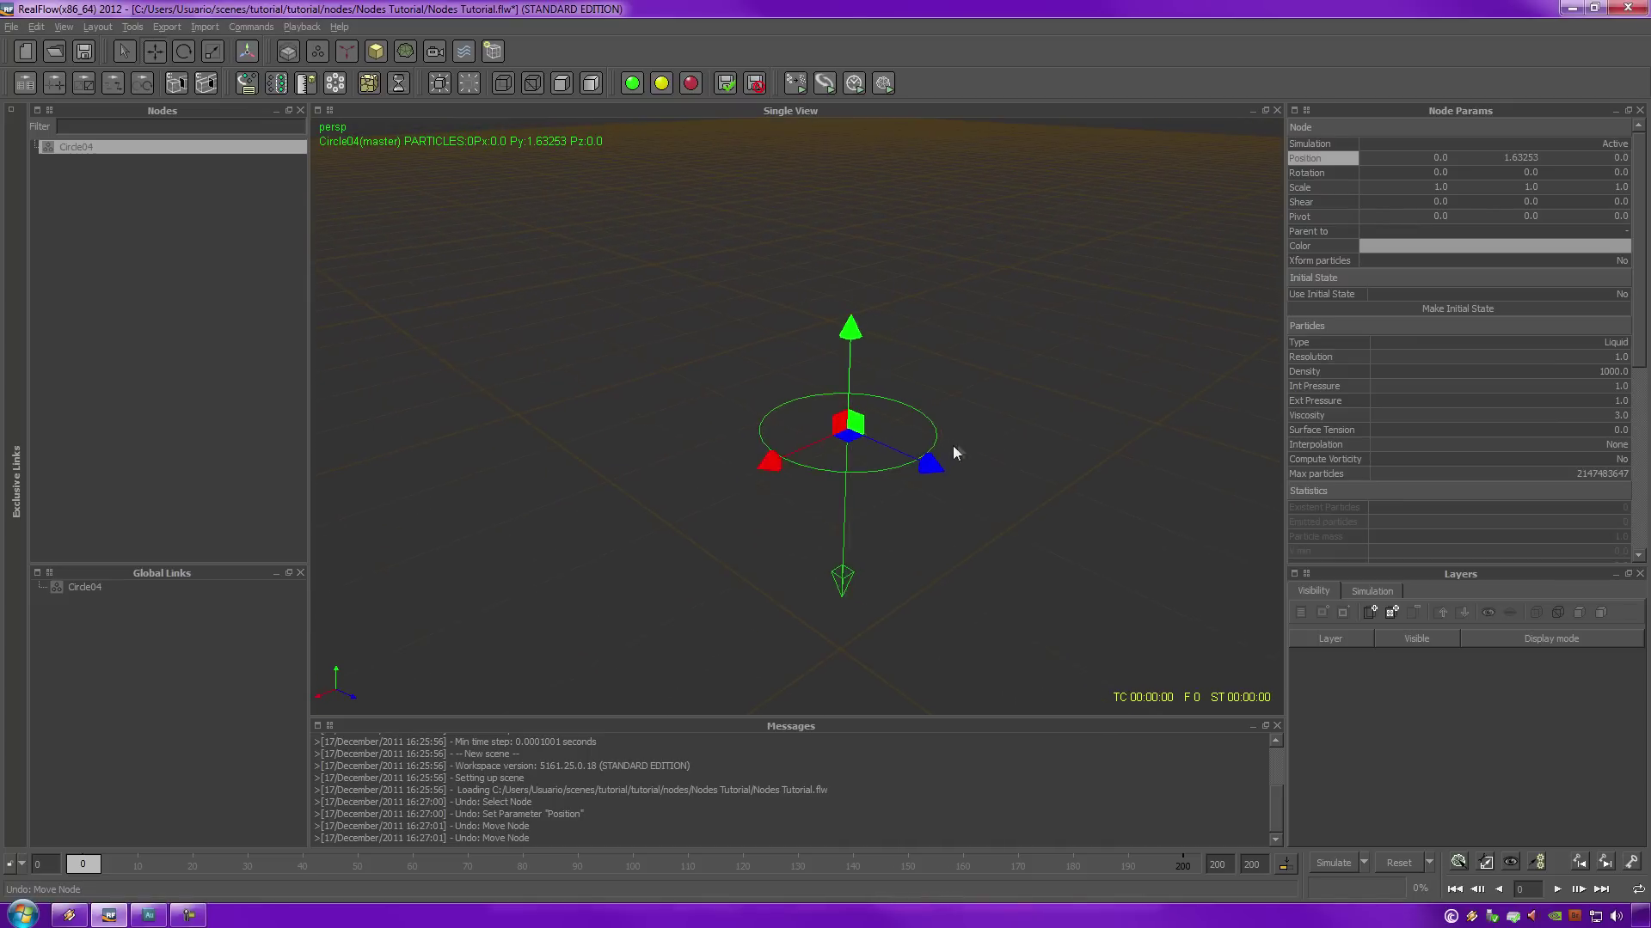
{"action": "scroll", "coordinate": [947, 449], "scroll_direction": "down", "scroll_amount": 3}
{"action": "left_click_drag", "start_coordinate": [949, 405], "coordinate": [872, 418], "text": "alt"}
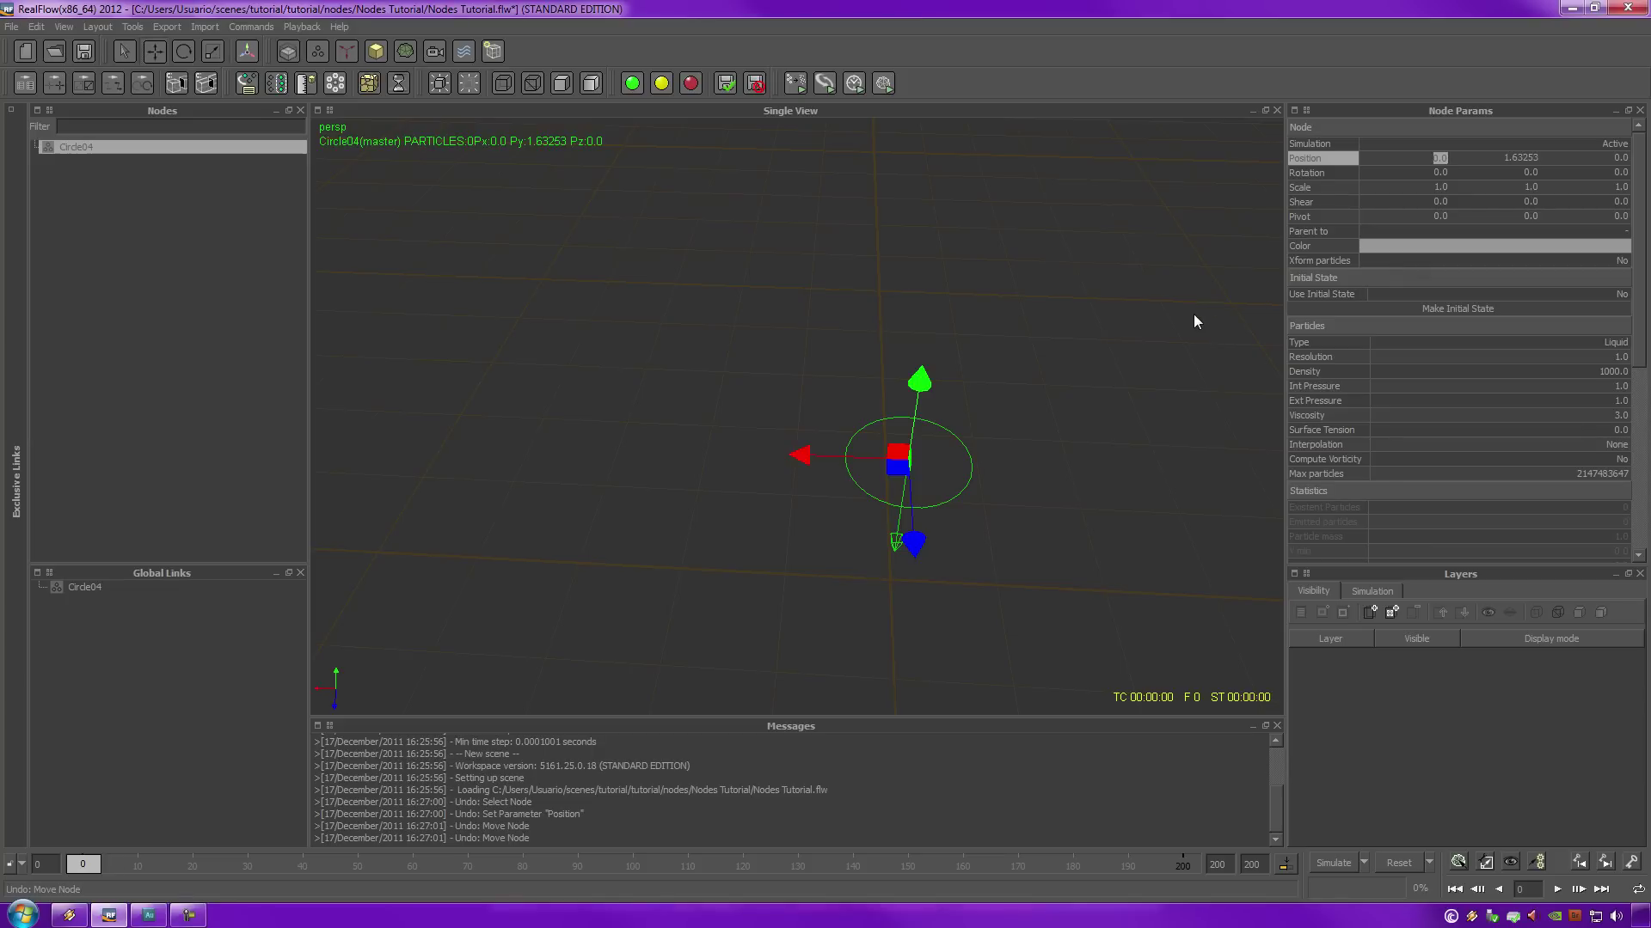
{"action": "type", "text": "2.8750"}
{"action": "left_click", "coordinate": [1170, 308]}
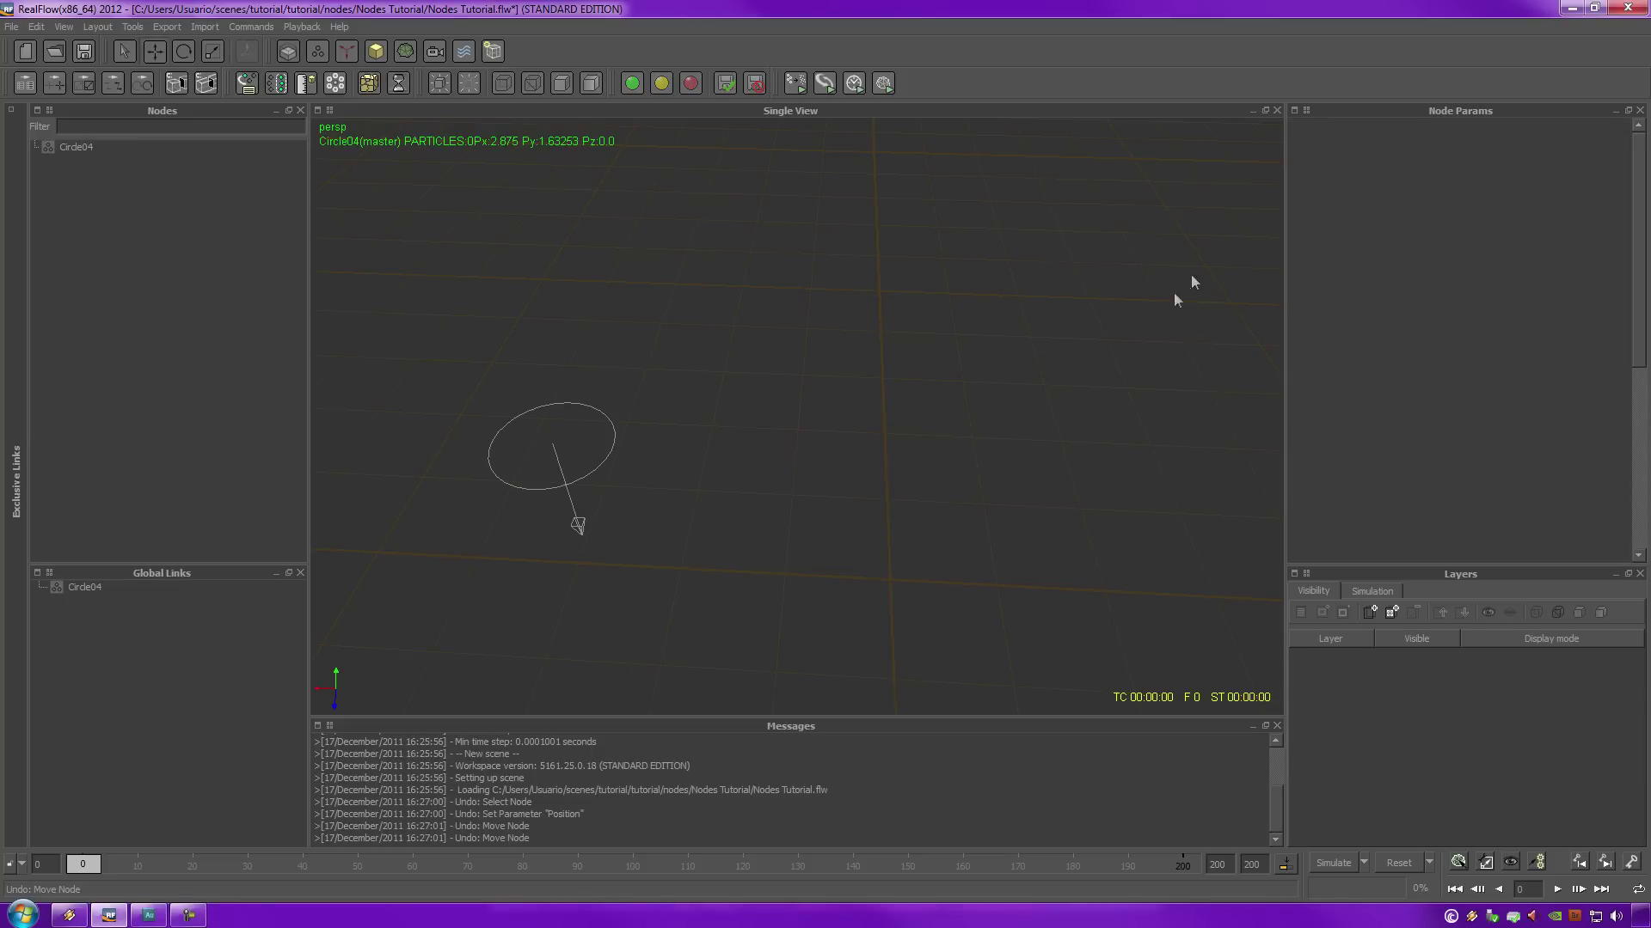
- Reselect the circle emitter and set its Z position to 2.005
{"action": "left_click_drag", "start_coordinate": [492, 369], "coordinate": [645, 509]}
{"action": "middle_click_drag", "start_coordinate": [779, 483], "coordinate": [1126, 442]}
{"action": "middle_click_drag", "start_coordinate": [865, 460], "coordinate": [963, 292]}
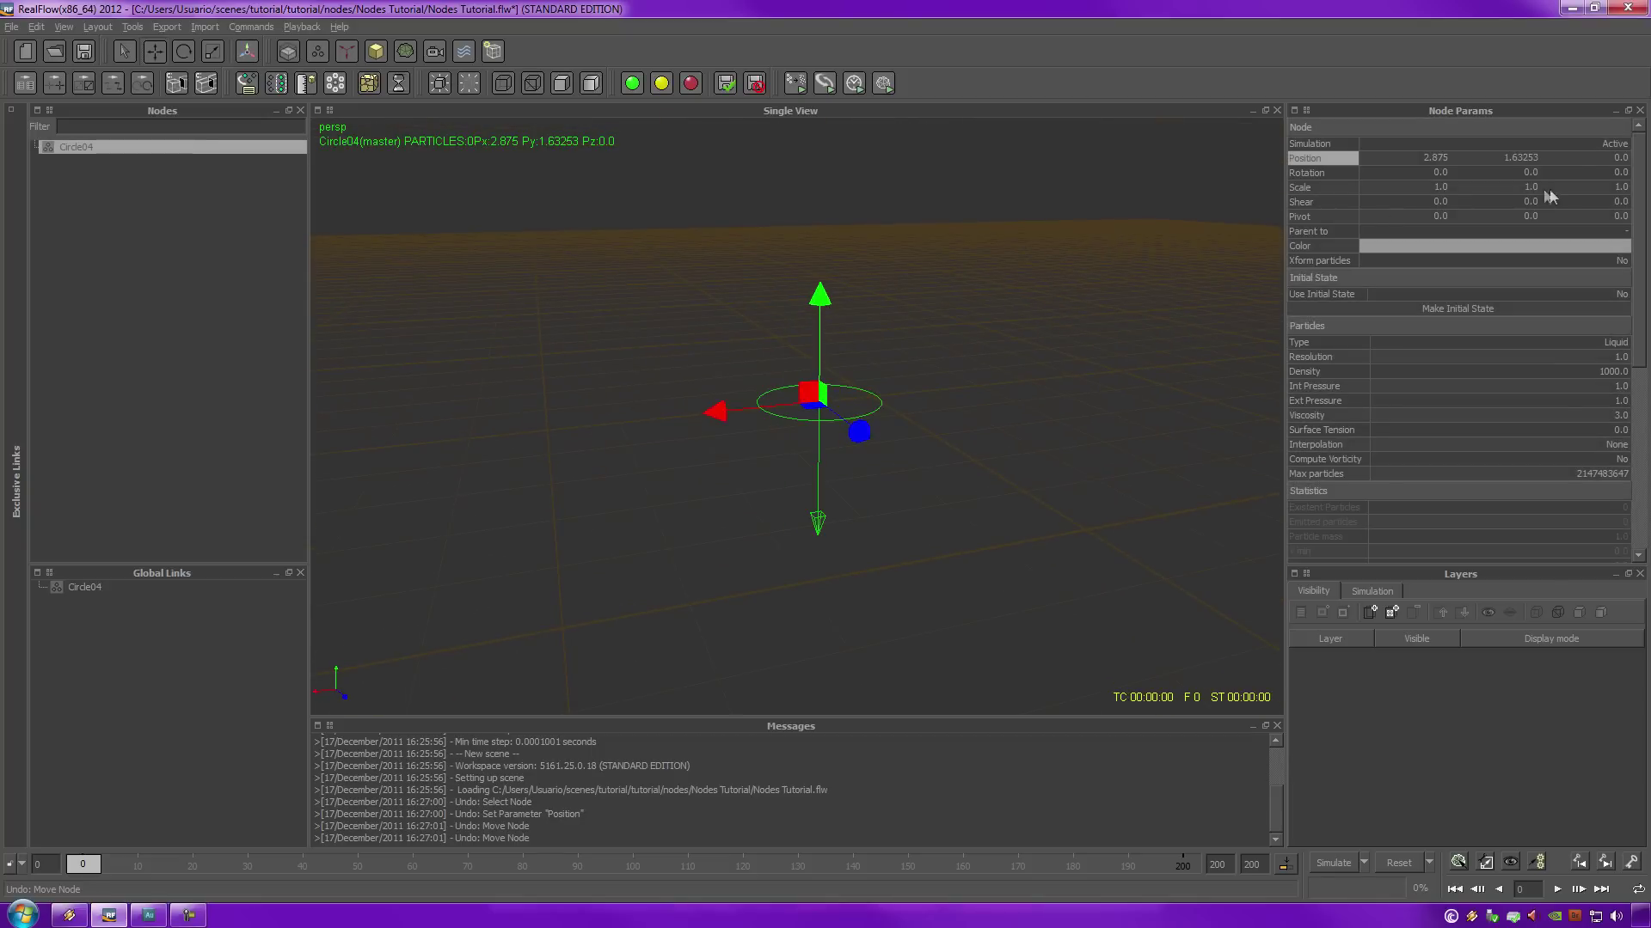
{"action": "double_click", "coordinate": [1619, 157]}
{"action": "type", "text": "2.005"}
{"action": "left_click", "coordinate": [927, 434]}
- Reselect the circle emitter, raise it along its vertical axis, and set its Y position to 2.33
{"action": "left_click_drag", "start_coordinate": [858, 440], "coordinate": [1011, 563]}
{"action": "scroll", "coordinate": [1018, 479], "scroll_direction": "down", "scroll_amount": 3}
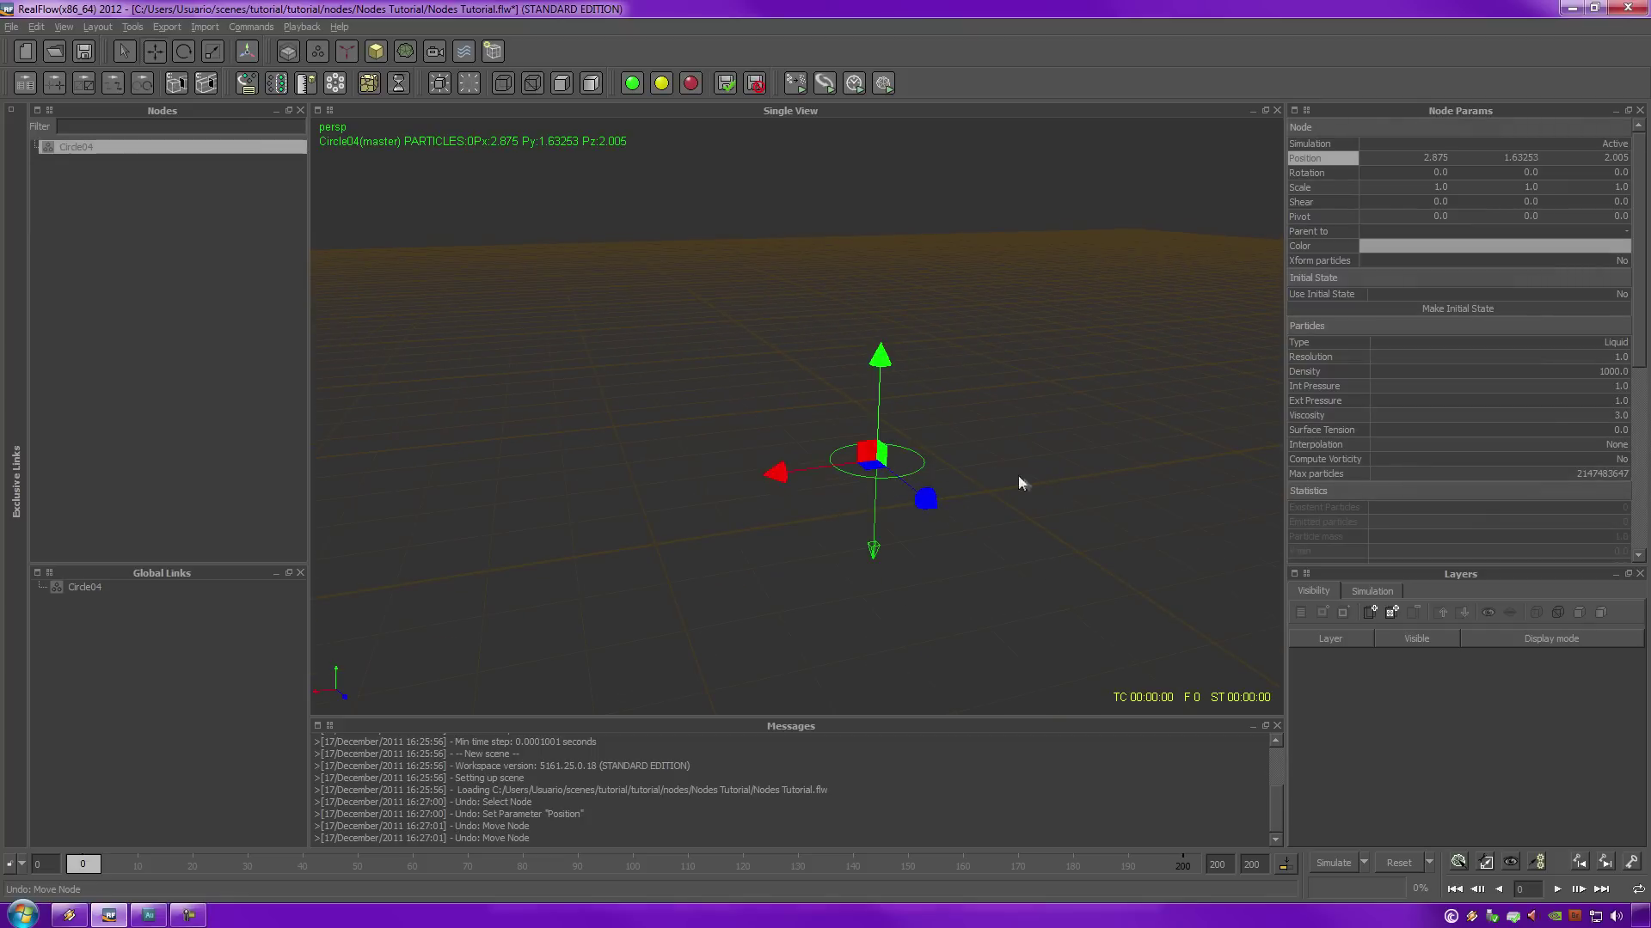
{"action": "left_click_drag", "start_coordinate": [879, 361], "coordinate": [900, 312]}
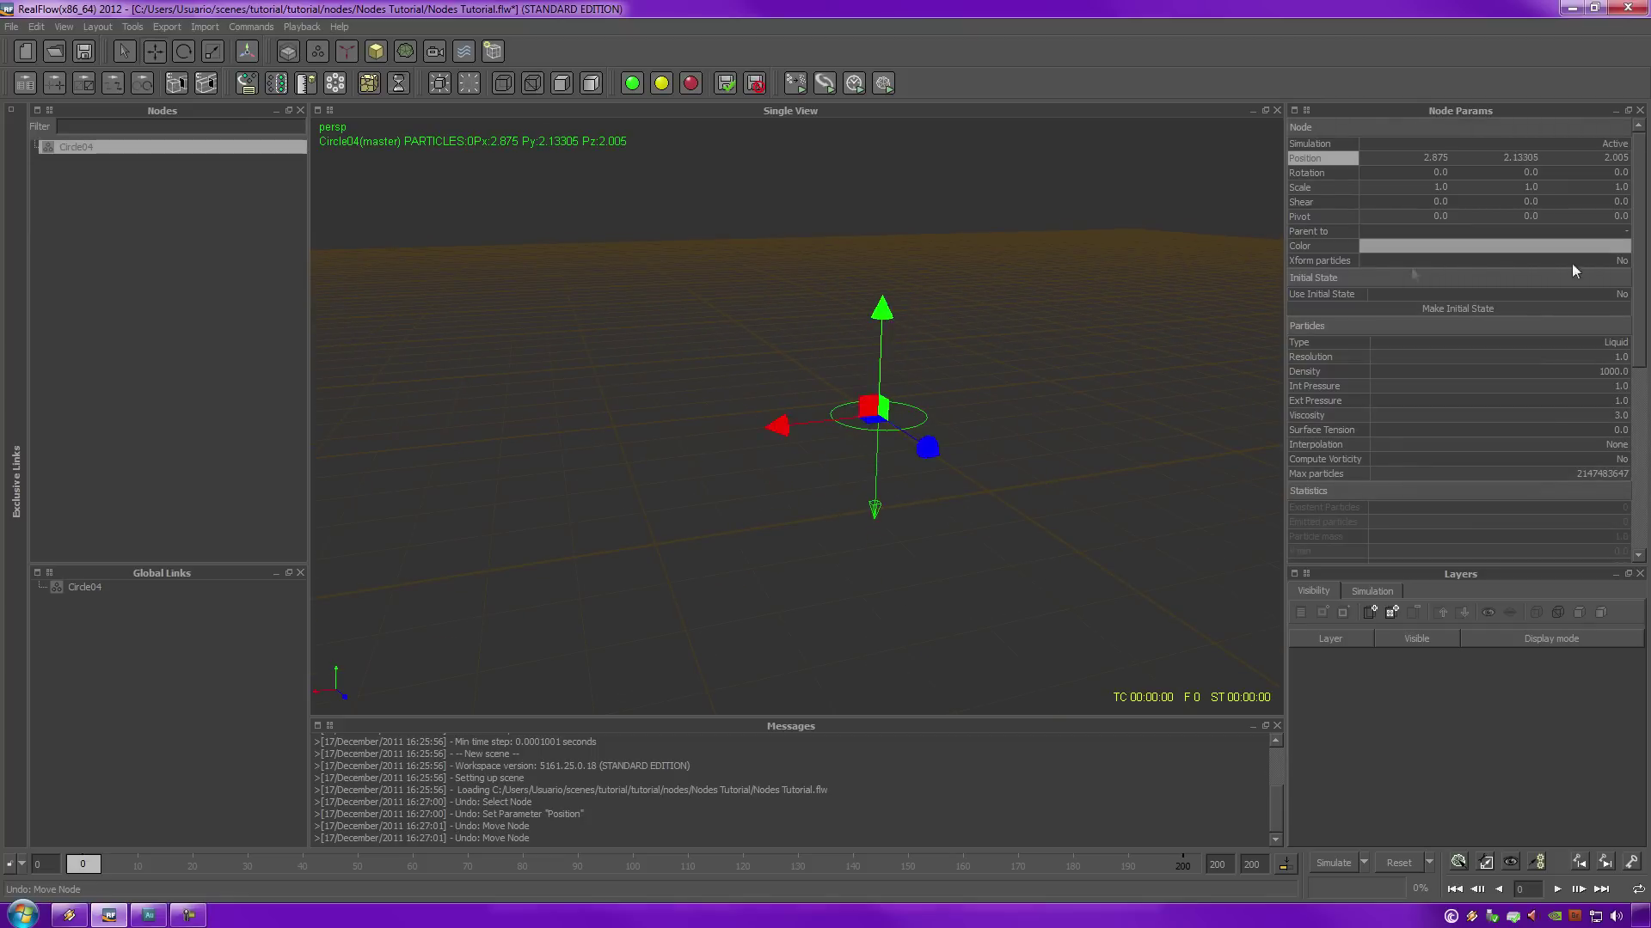
{"action": "double_click", "coordinate": [1529, 156]}
{"action": "left_click", "coordinate": [1001, 396]}
{"action": "left_click", "coordinate": [935, 464]}
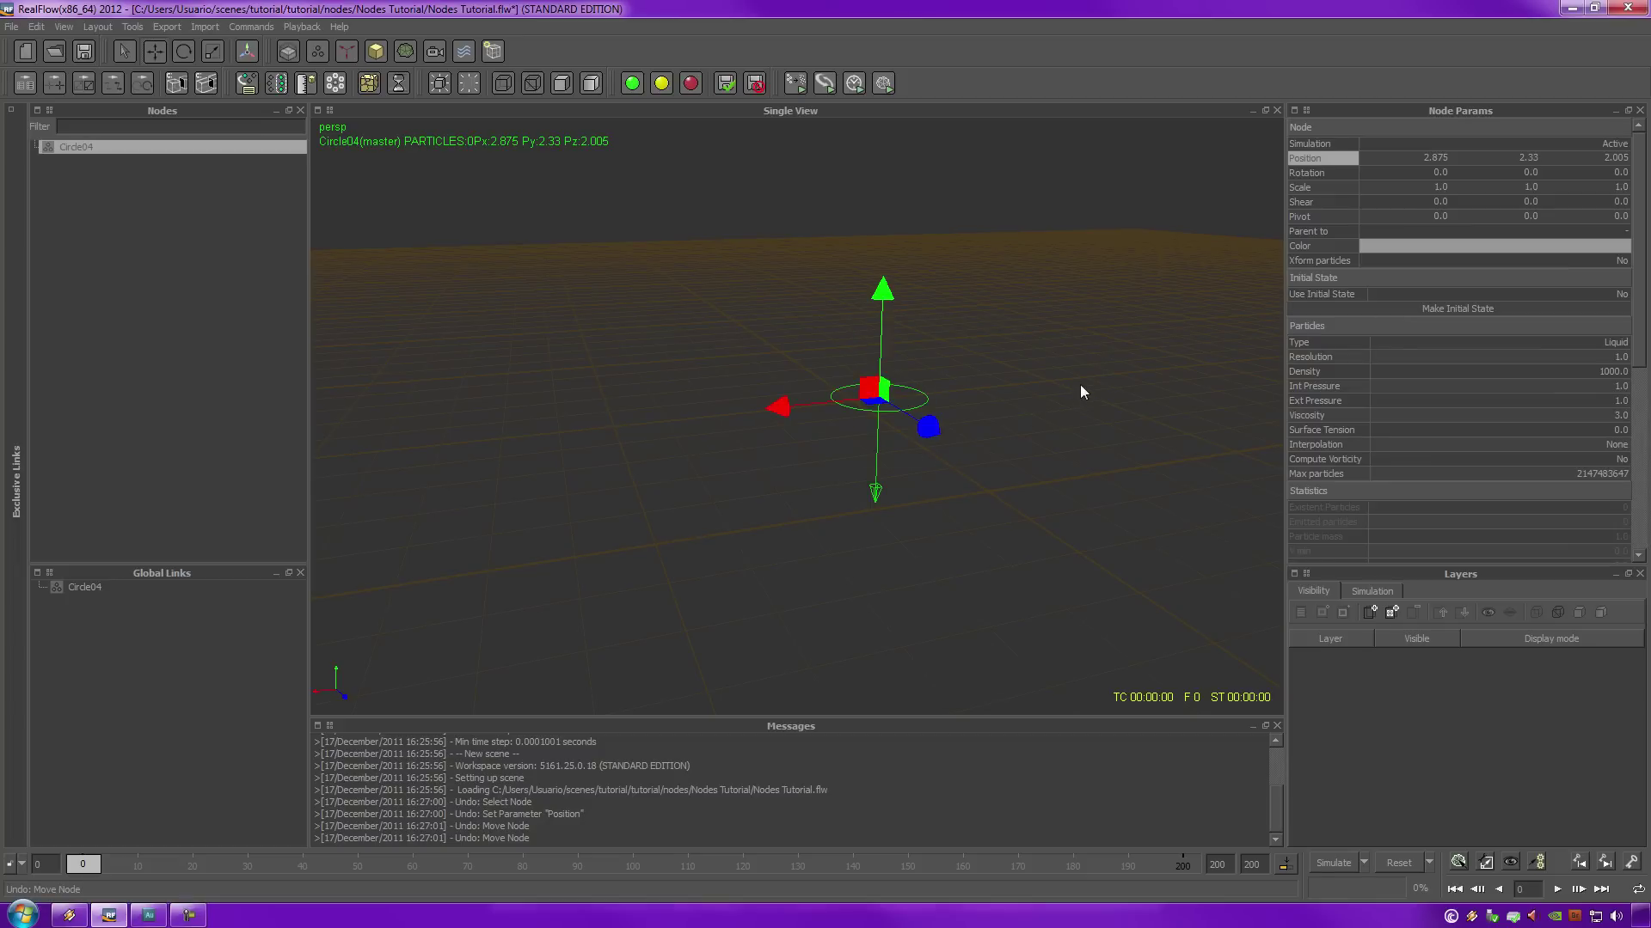
{"action": "left_click_drag", "start_coordinate": [1025, 385], "coordinate": [928, 461], "text": "alt"}
{"action": "left_click_drag", "start_coordinate": [786, 420], "coordinate": [914, 382]}
{"action": "mouse_move", "coordinate": [991, 244]}
{"action": "left_mouse_down"}
{"action": "mouse_move", "coordinate": [969, 316]}
{"action": "mouse_move", "coordinate": [988, 267]}
{"action": "left_mouse_up"}
{"action": "left_click_drag", "start_coordinate": [1050, 390], "coordinate": [975, 356]}
{"action": "left_click_drag", "start_coordinate": [831, 356], "coordinate": [741, 389]}
{"action": "left_click_drag", "start_coordinate": [1068, 330], "coordinate": [1150, 361], "text": "alt"}
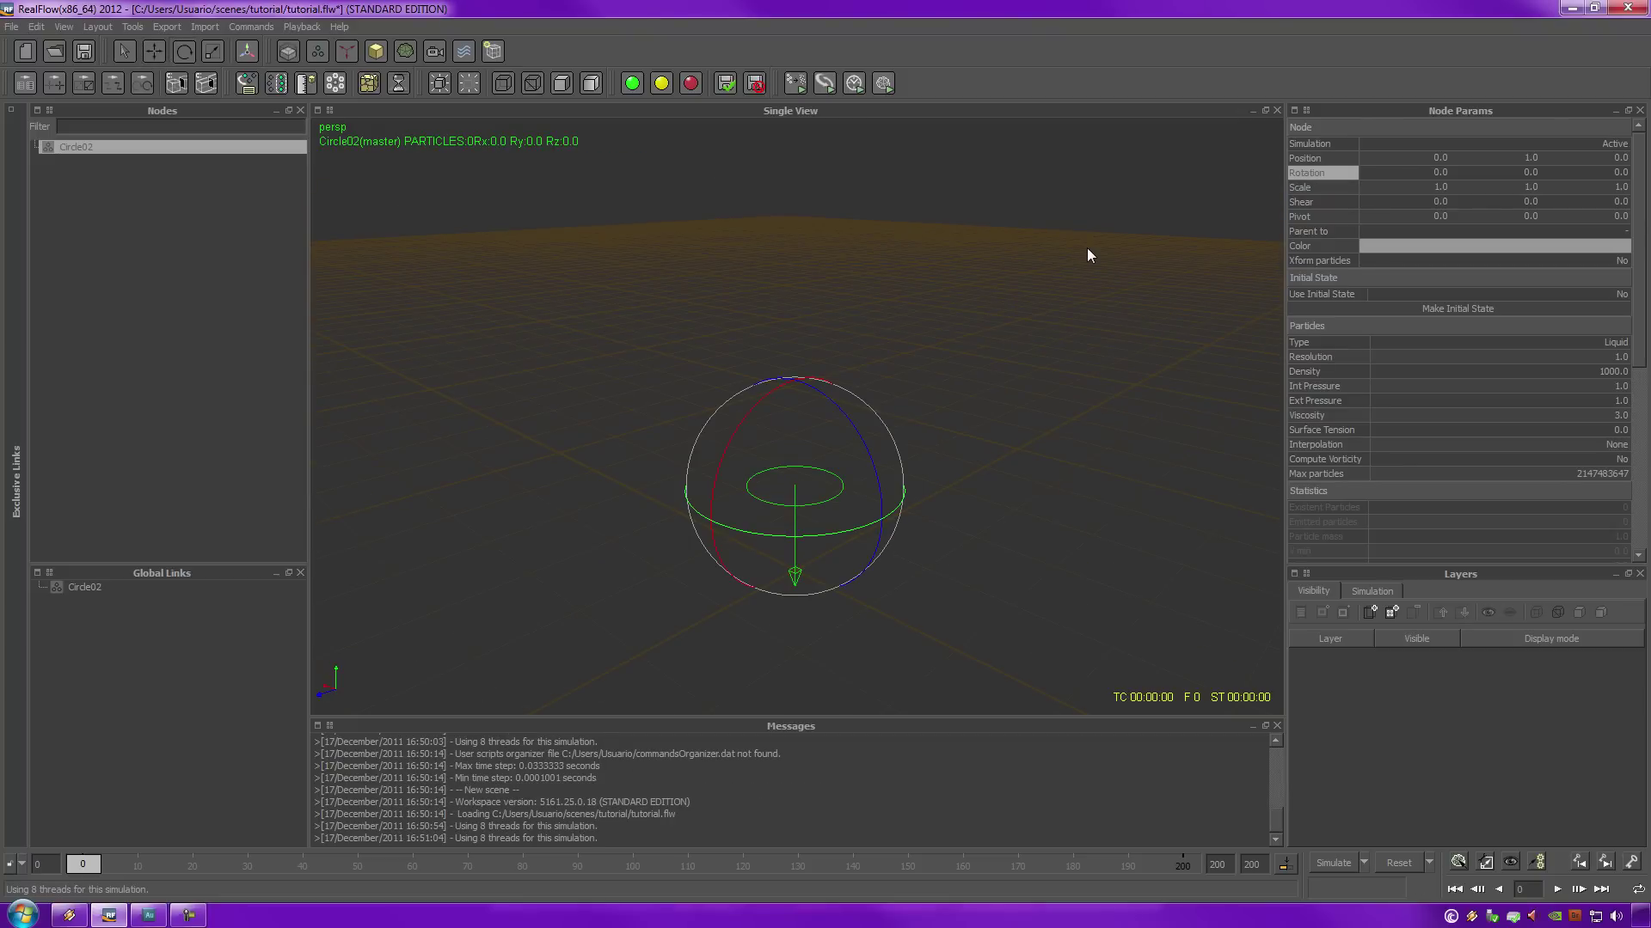
- Set the circle emitter's X rotation to 180 so that it points upward
{"action": "left_click_drag", "start_coordinate": [1095, 343], "coordinate": [1006, 444], "text": "alt"}
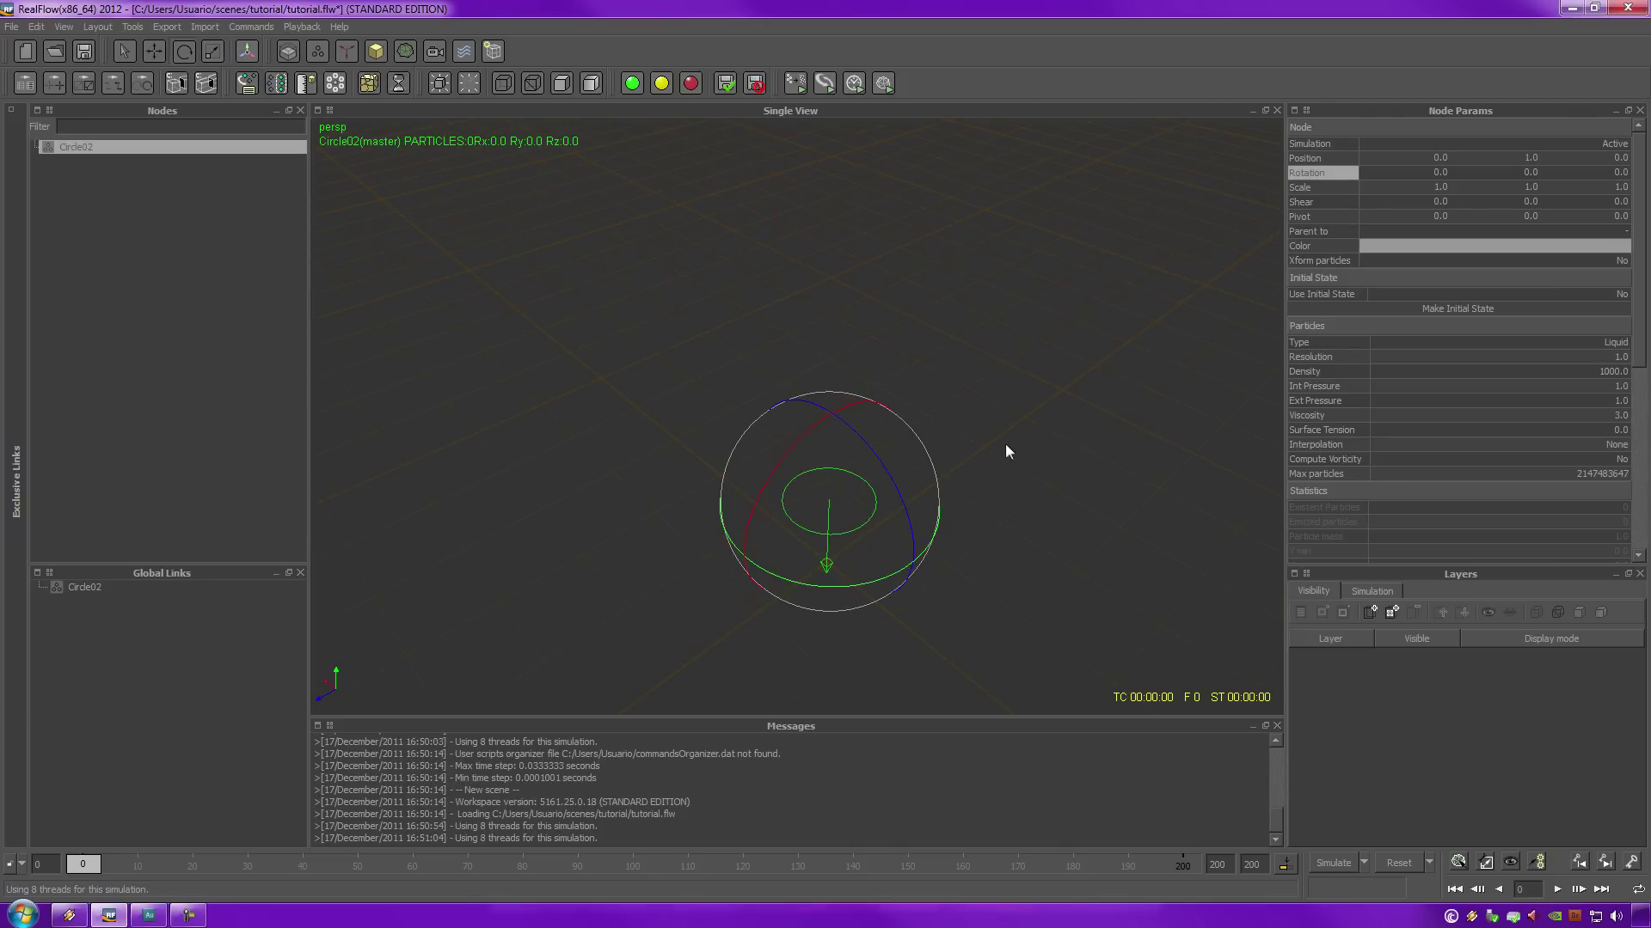
{"action": "middle_click_drag", "start_coordinate": [1018, 420], "coordinate": [1045, 385], "text": "alt"}
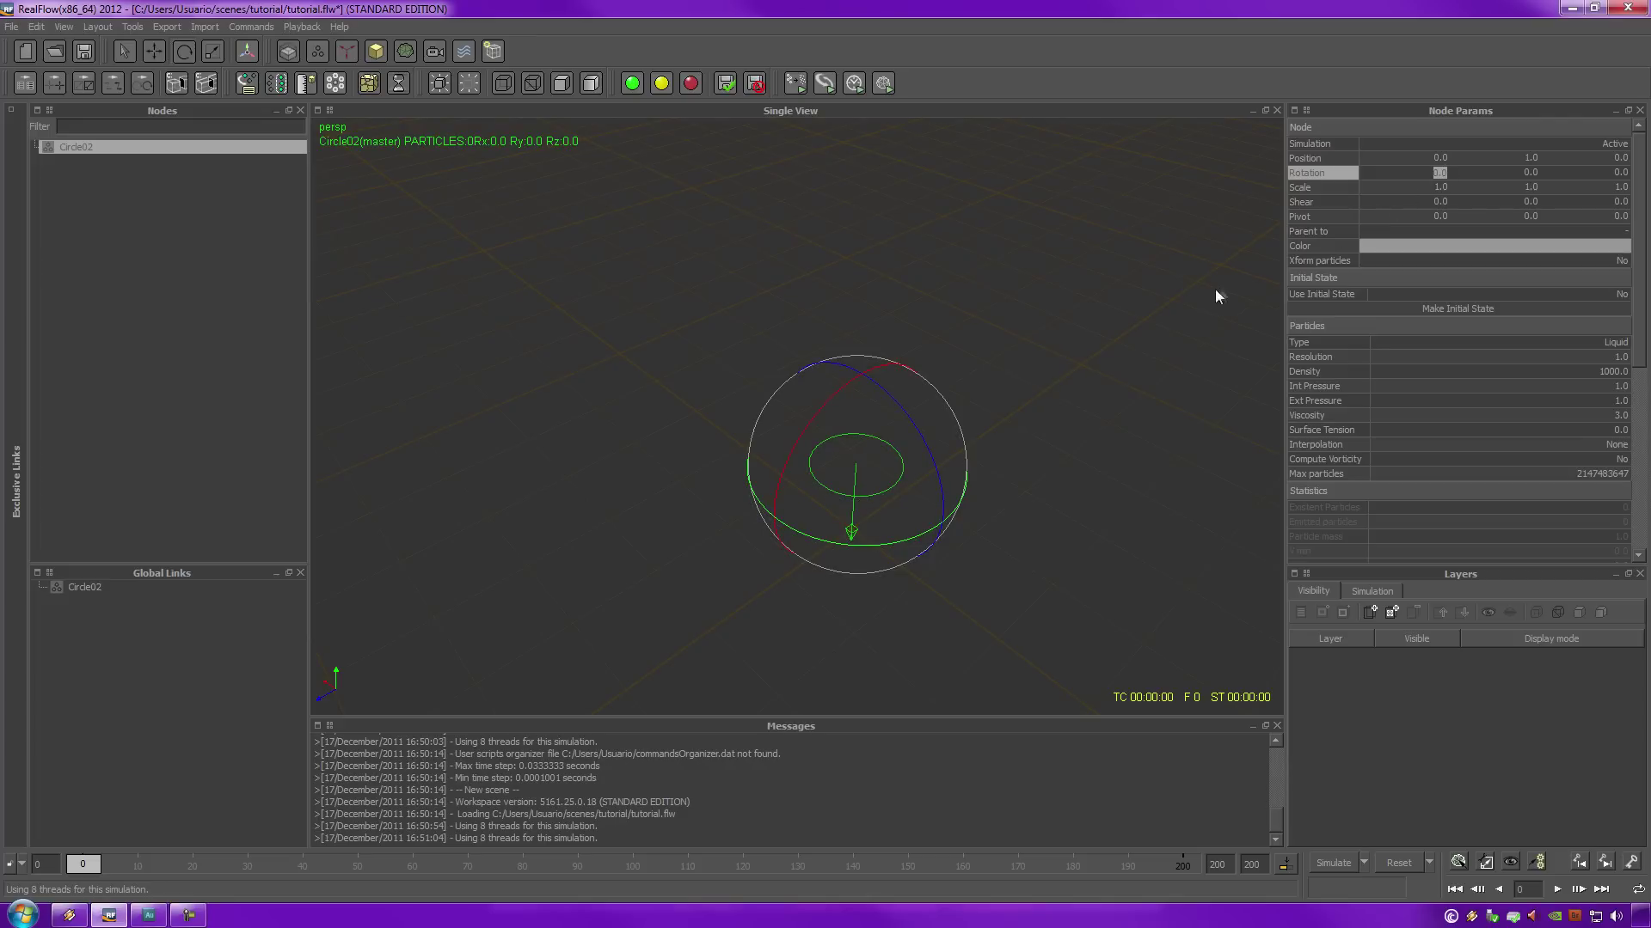
{"action": "type", "text": "180"}
{"action": "key", "text": "Return"}
{"action": "left_click", "coordinate": [1087, 391]}
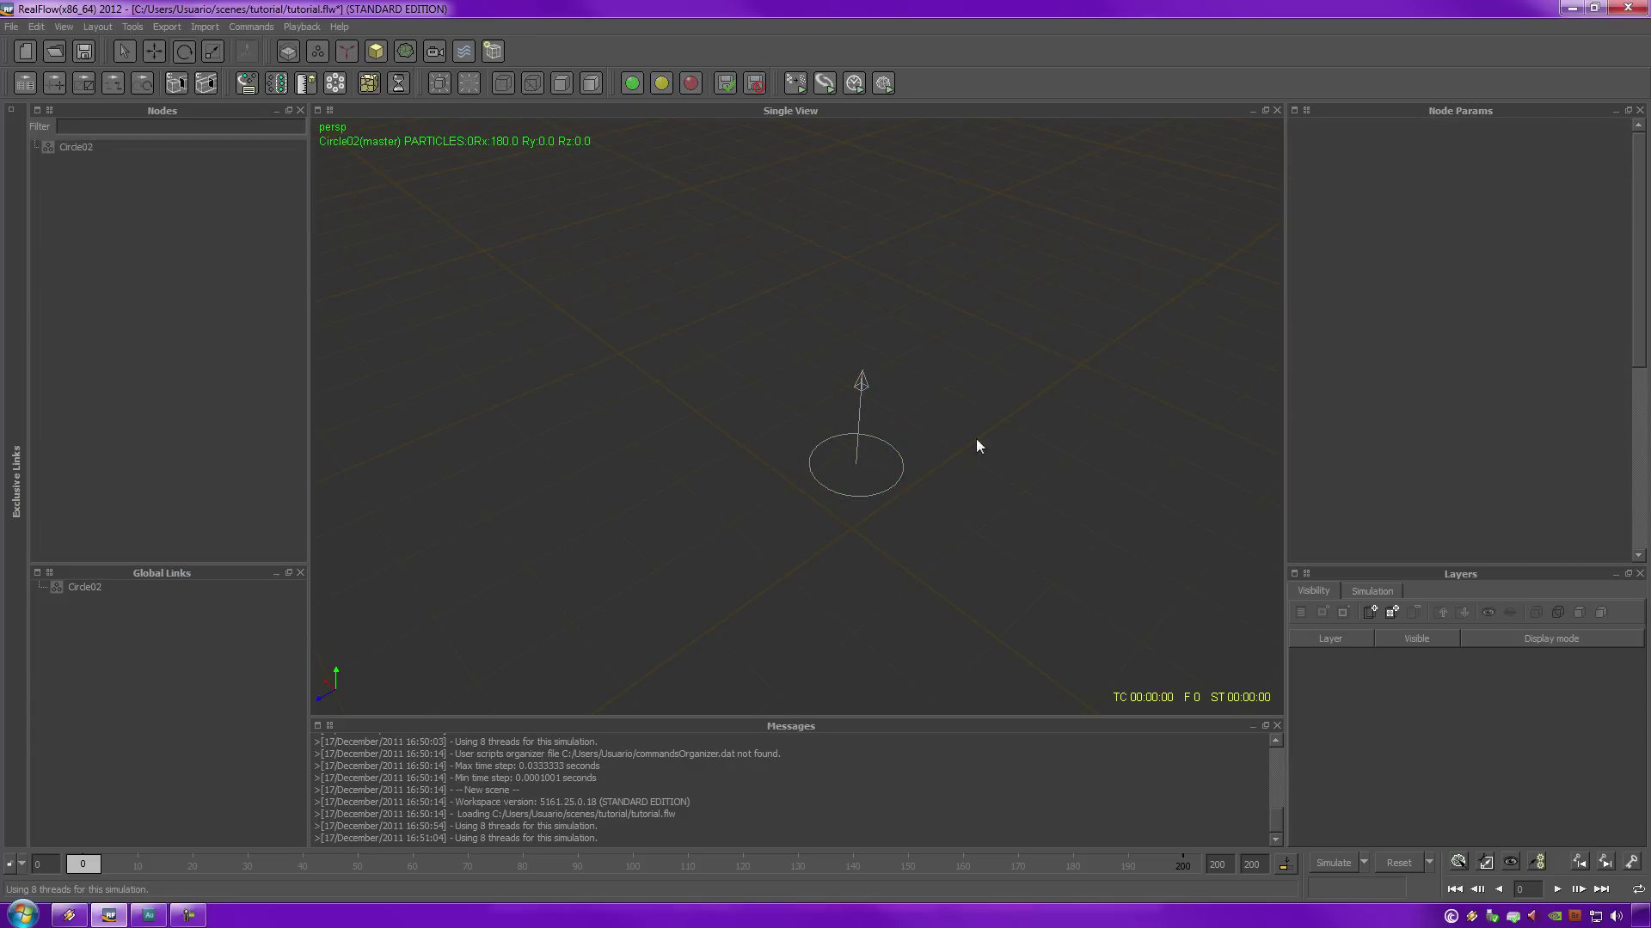
- Reselect the rotated emitter, simulate to check its upward particle flow, and reset the scene
{"action": "left_click_drag", "start_coordinate": [777, 405], "coordinate": [968, 461]}
{"action": "left_click_drag", "start_coordinate": [967, 461], "coordinate": [955, 406], "text": "alt"}
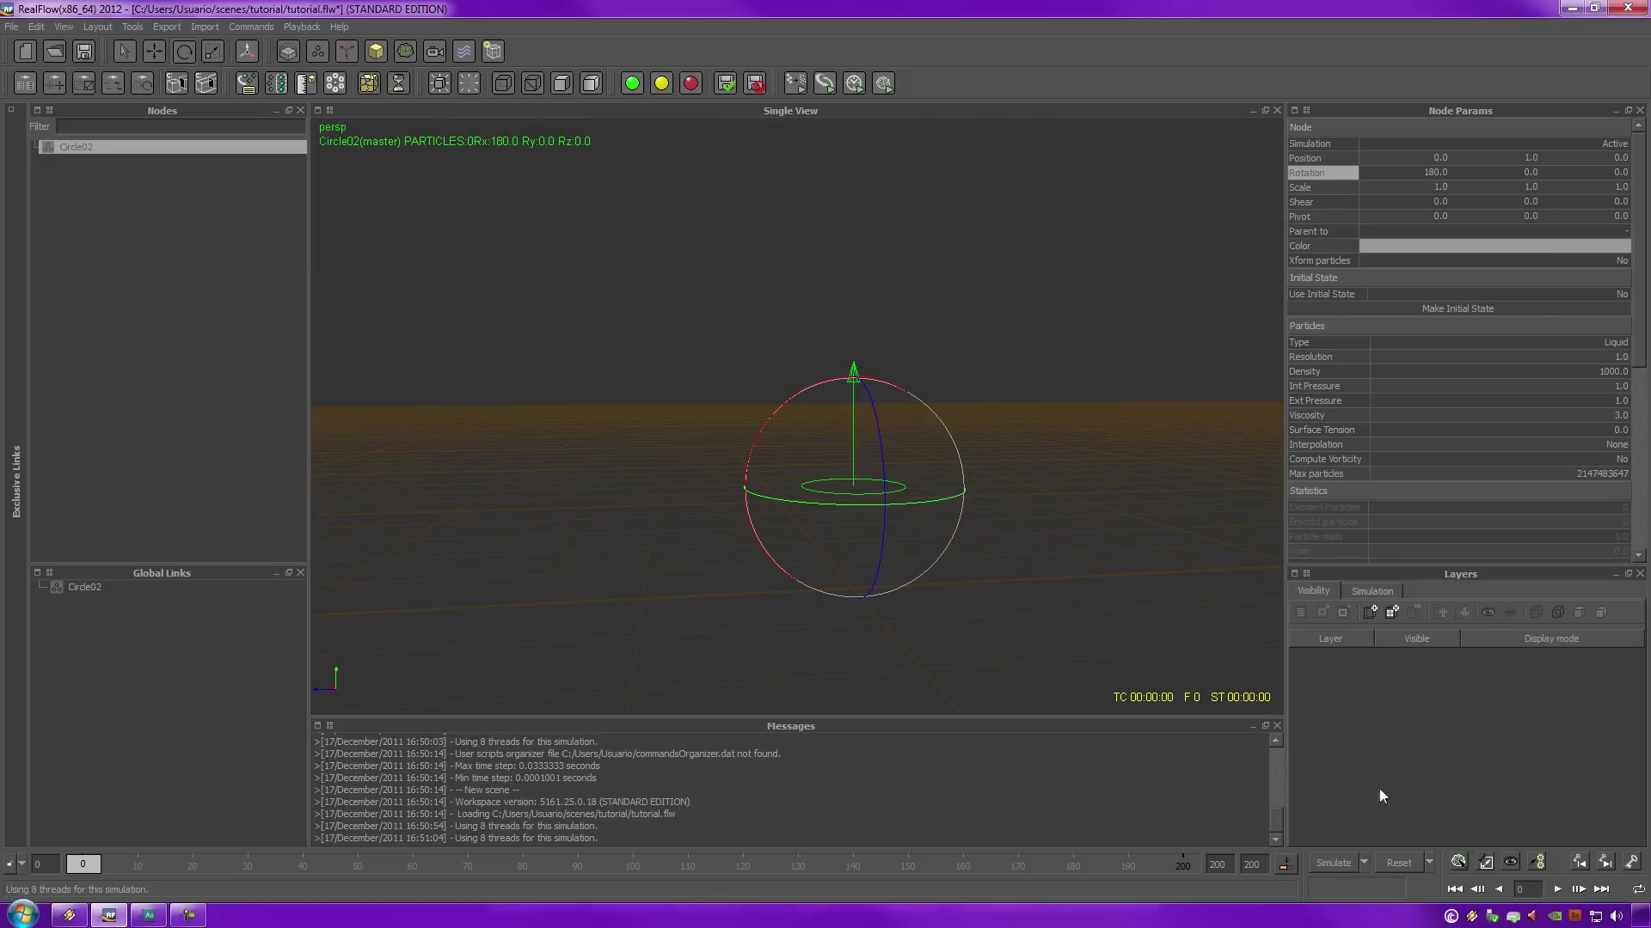
{"action": "left_click", "coordinate": [1324, 863]}
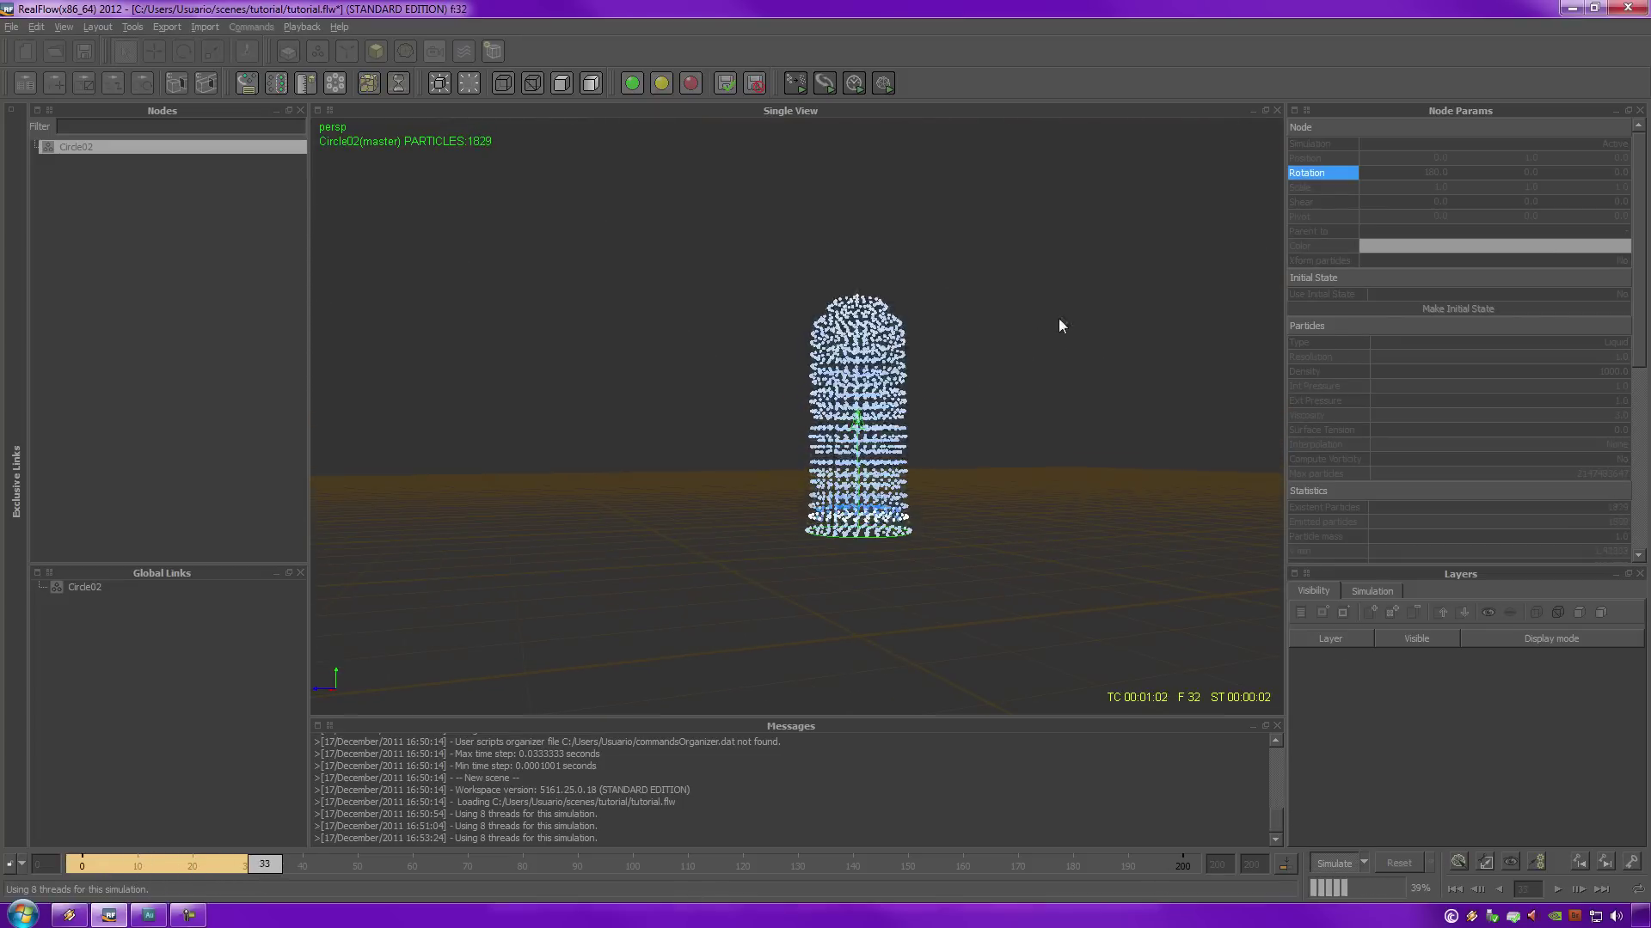
{"action": "left_click_drag", "start_coordinate": [1049, 259], "coordinate": [996, 307], "text": "alt"}
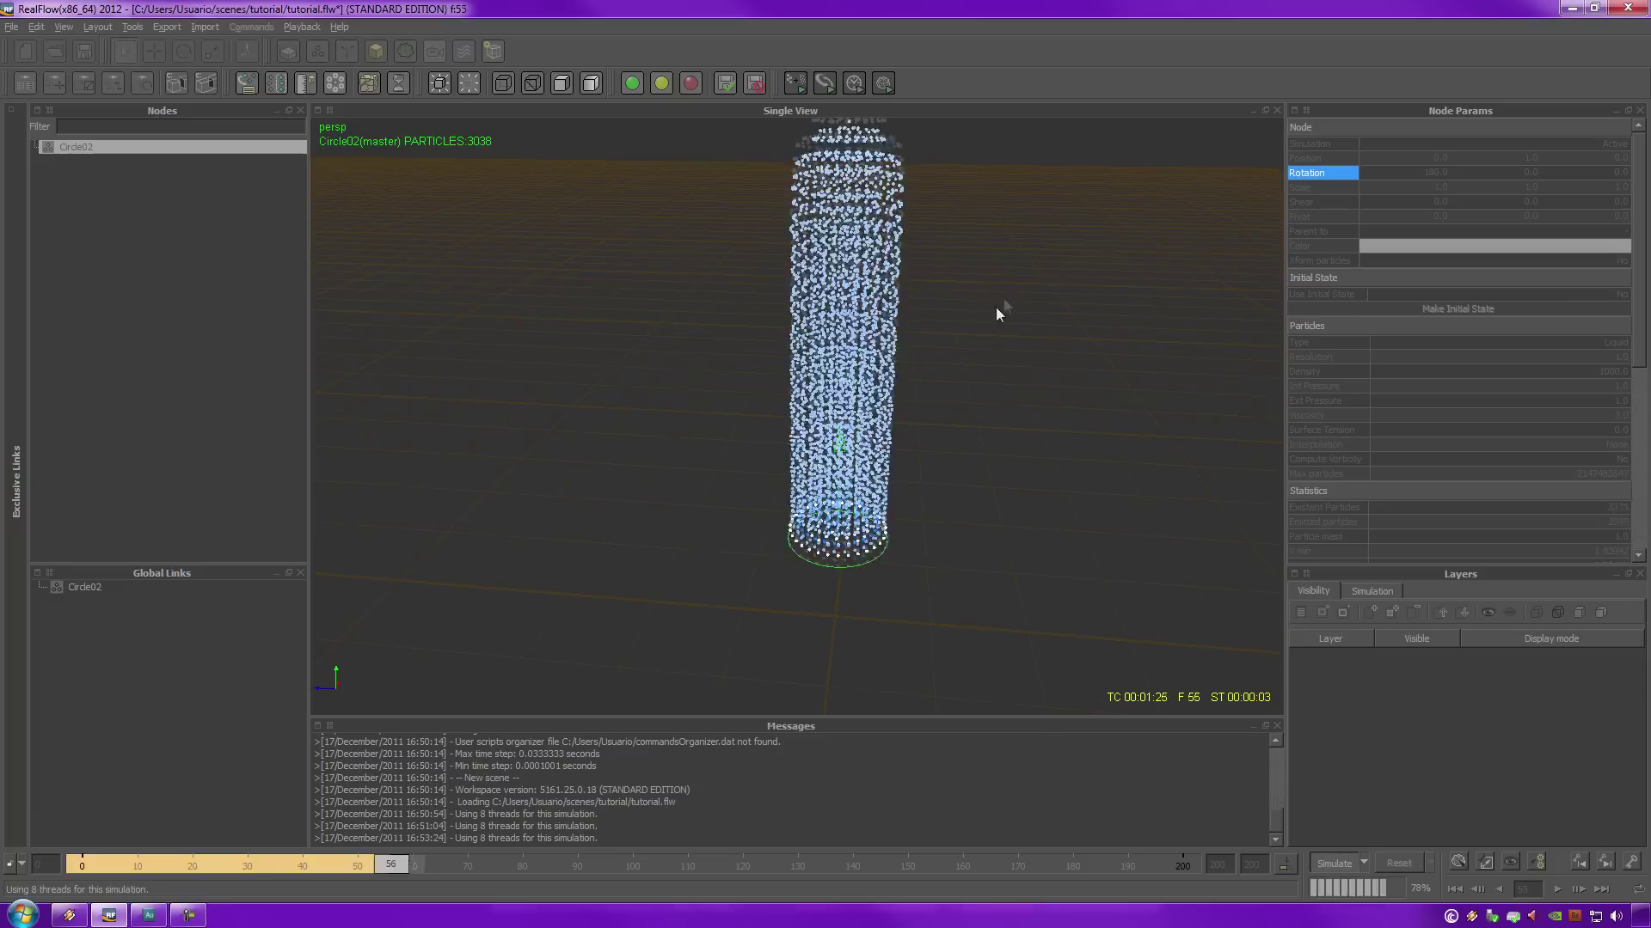
{"action": "left_click", "coordinate": [1327, 864]}
{"action": "left_click", "coordinate": [1401, 862]}
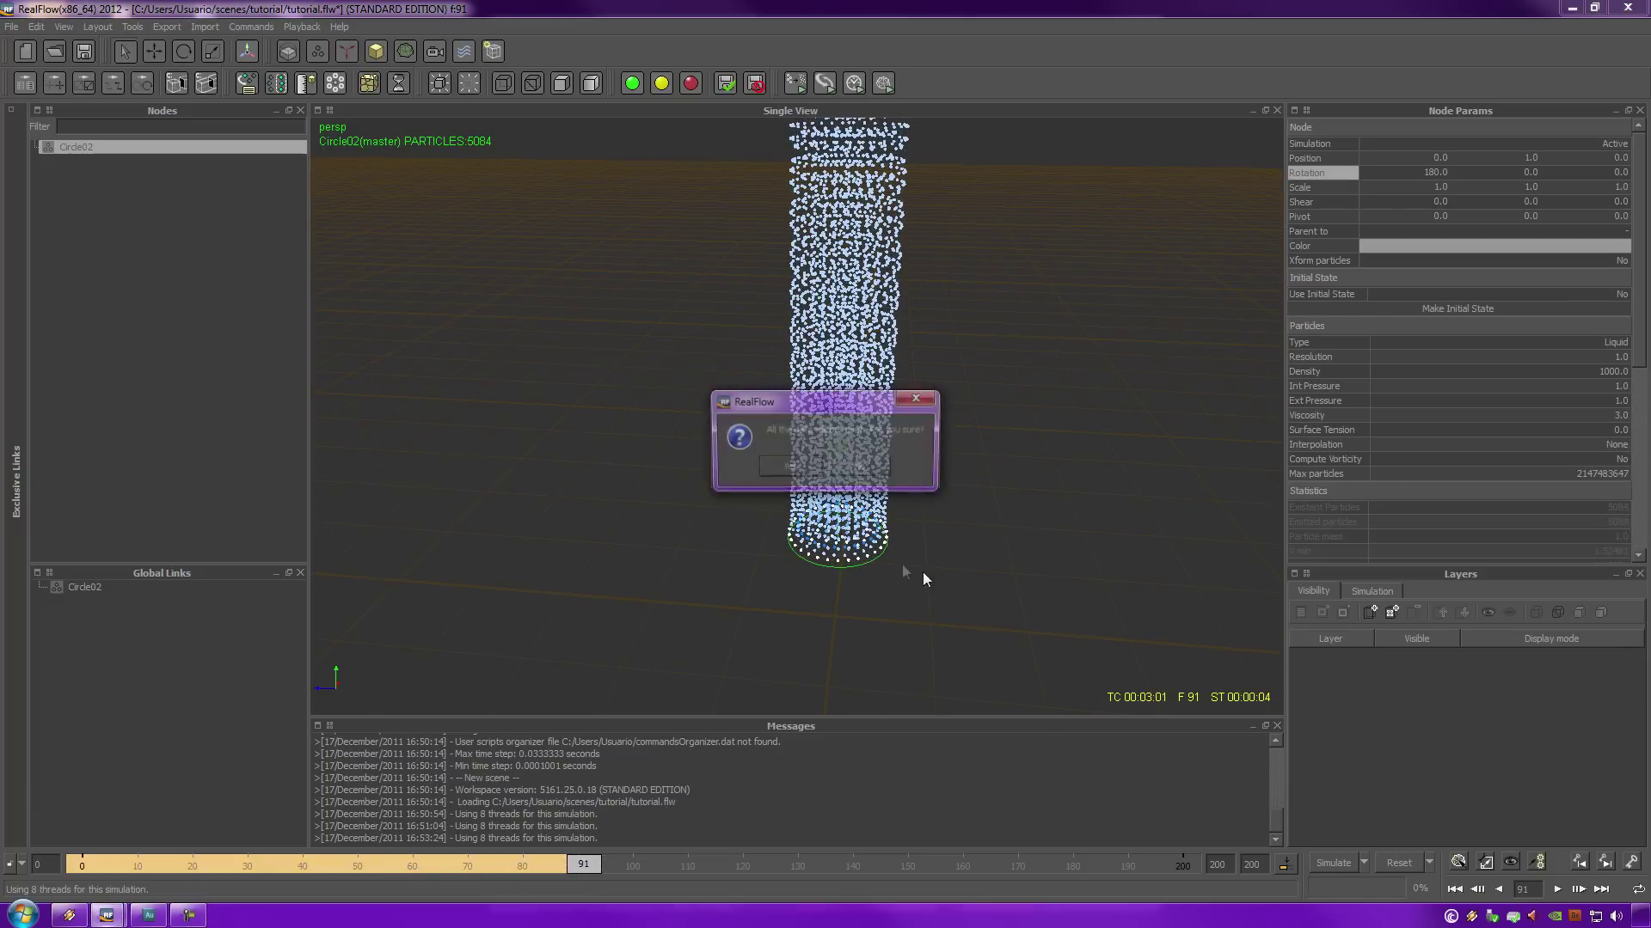
{"action": "left_click", "coordinate": [792, 468]}
- Set the circle emitter's Z rotation to 90 and start the simulation
{"action": "double_click", "coordinate": [1616, 172]}
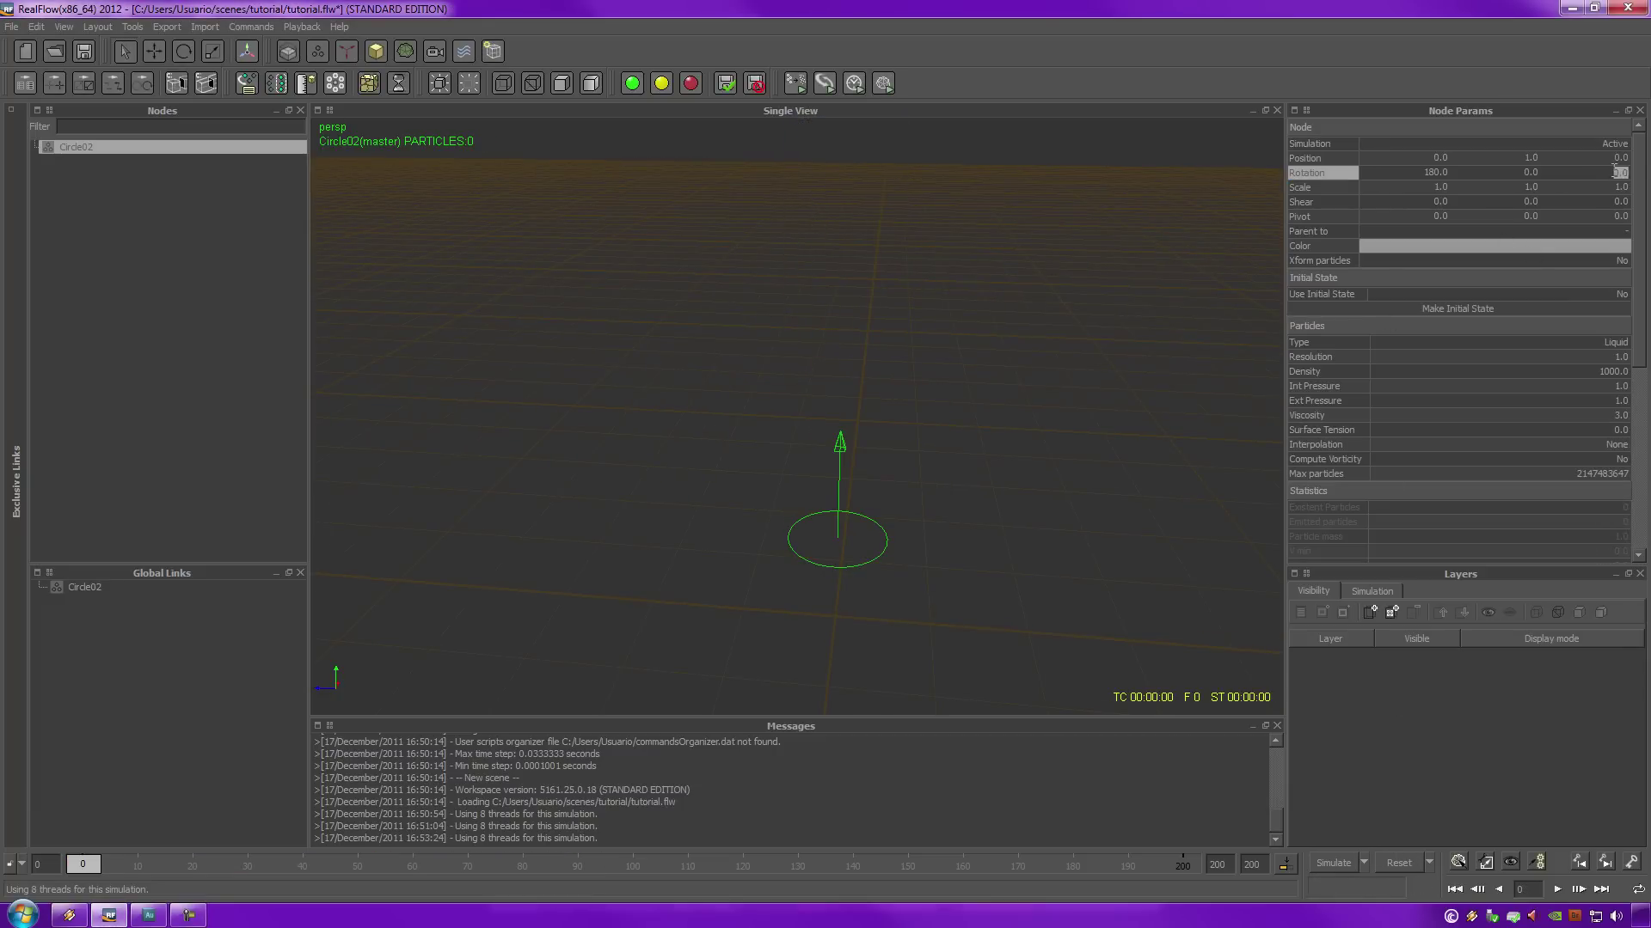
{"action": "type", "text": "90"}
{"action": "key", "text": "Return"}
{"action": "left_click_drag", "start_coordinate": [921, 486], "coordinate": [1146, 438], "text": "alt"}
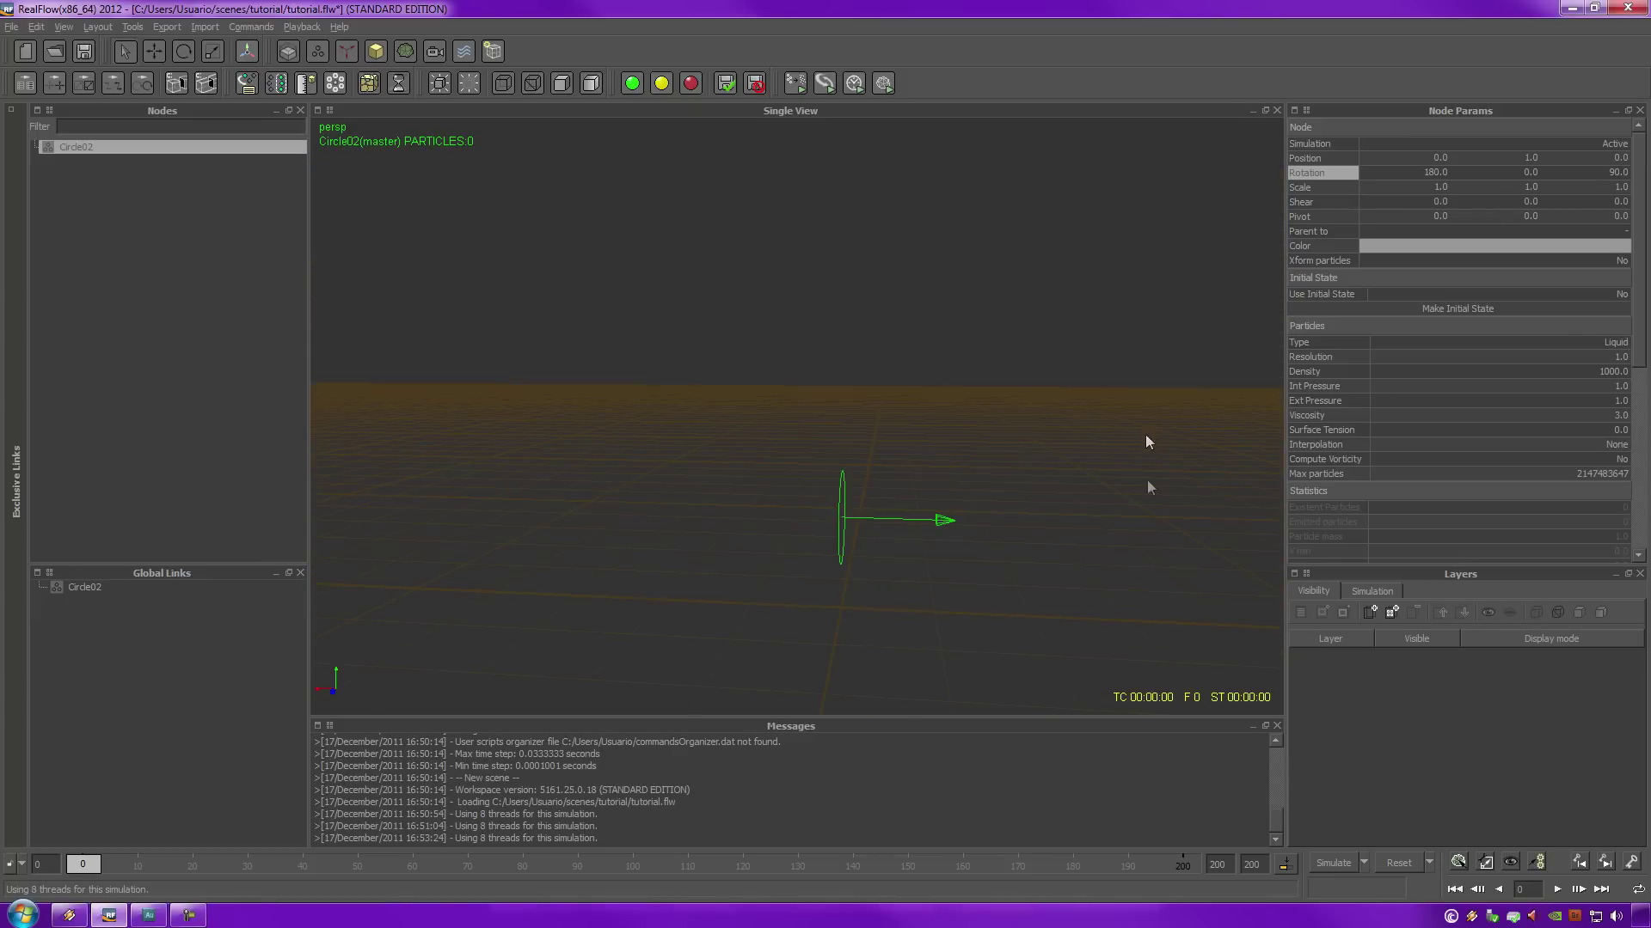
{"action": "left_click", "coordinate": [1333, 862]}
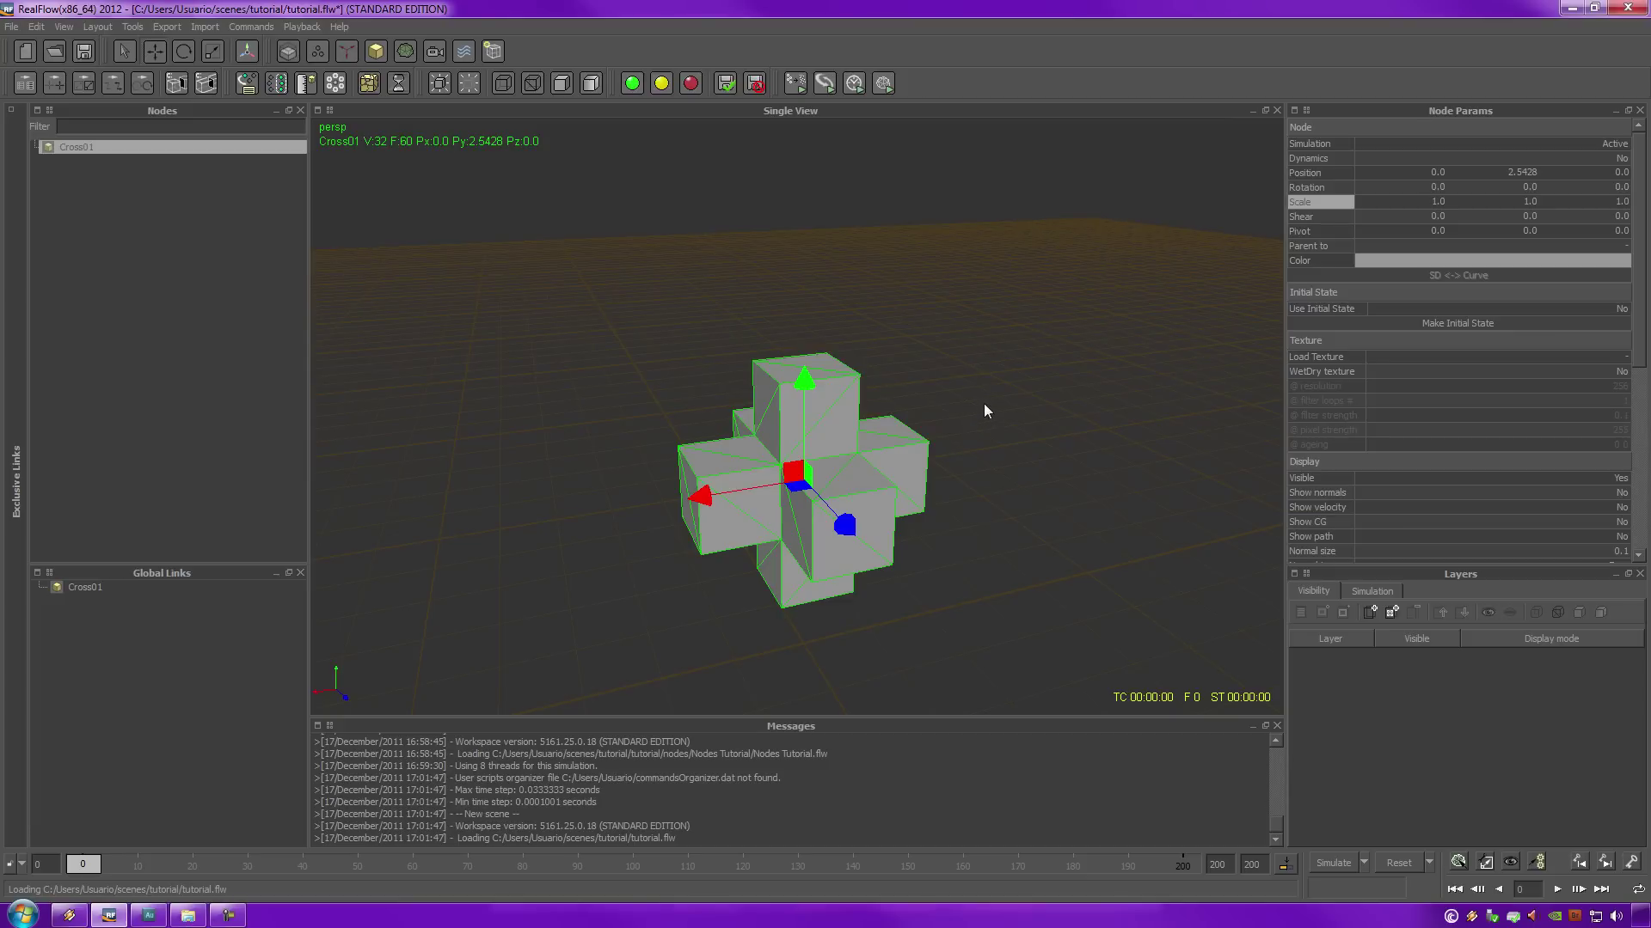
- Set the cross object's X scale to 4
{"action": "left_click_drag", "start_coordinate": [1010, 385], "coordinate": [978, 366], "text": "alt"}
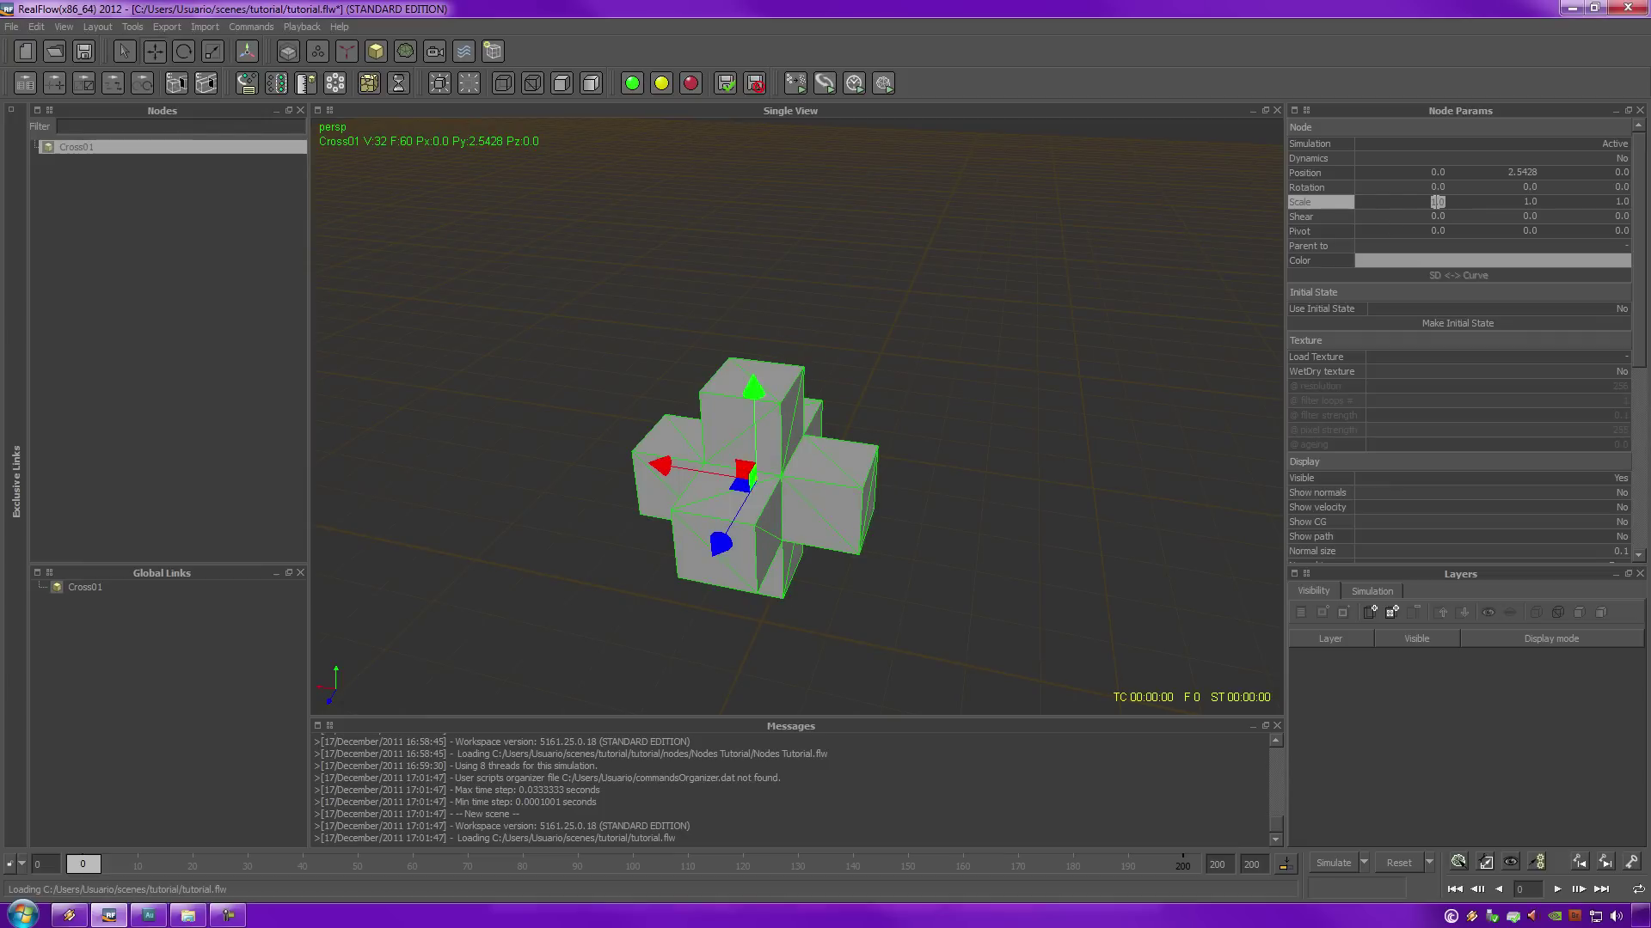
{"action": "type", "text": "4"}
{"action": "key", "text": "Return"}
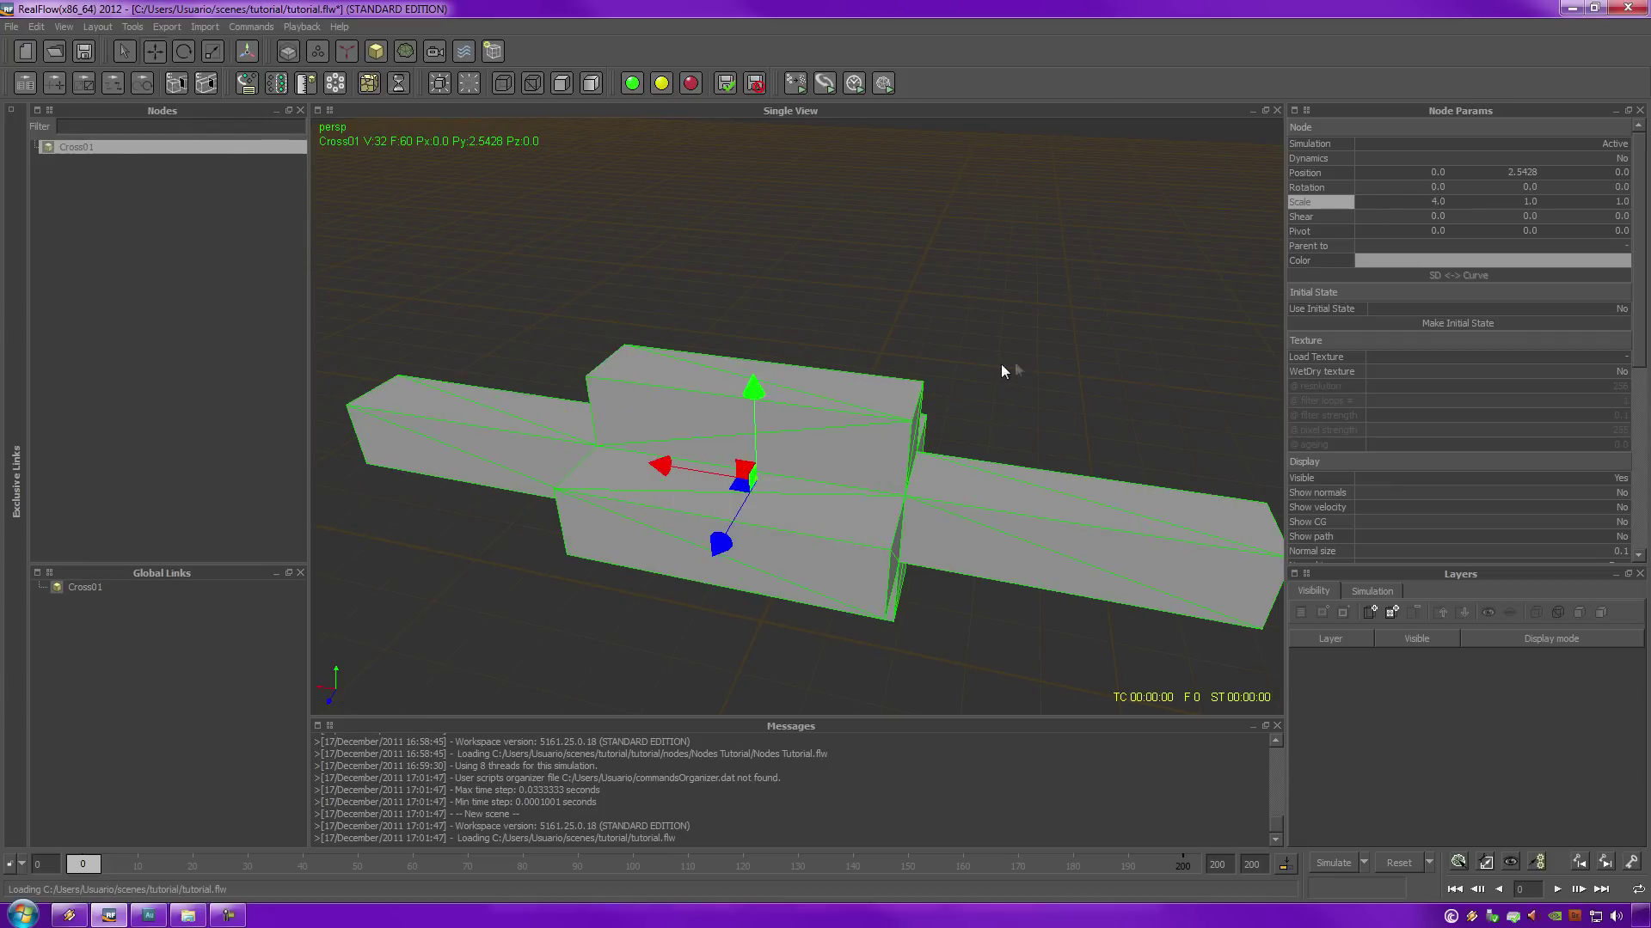
- Set the cross object's Y scale to 3.5
{"action": "left_click_drag", "start_coordinate": [1006, 368], "coordinate": [1076, 305], "text": "alt"}
{"action": "scroll", "coordinate": [980, 348], "scroll_direction": "down", "scroll_amount": 3}
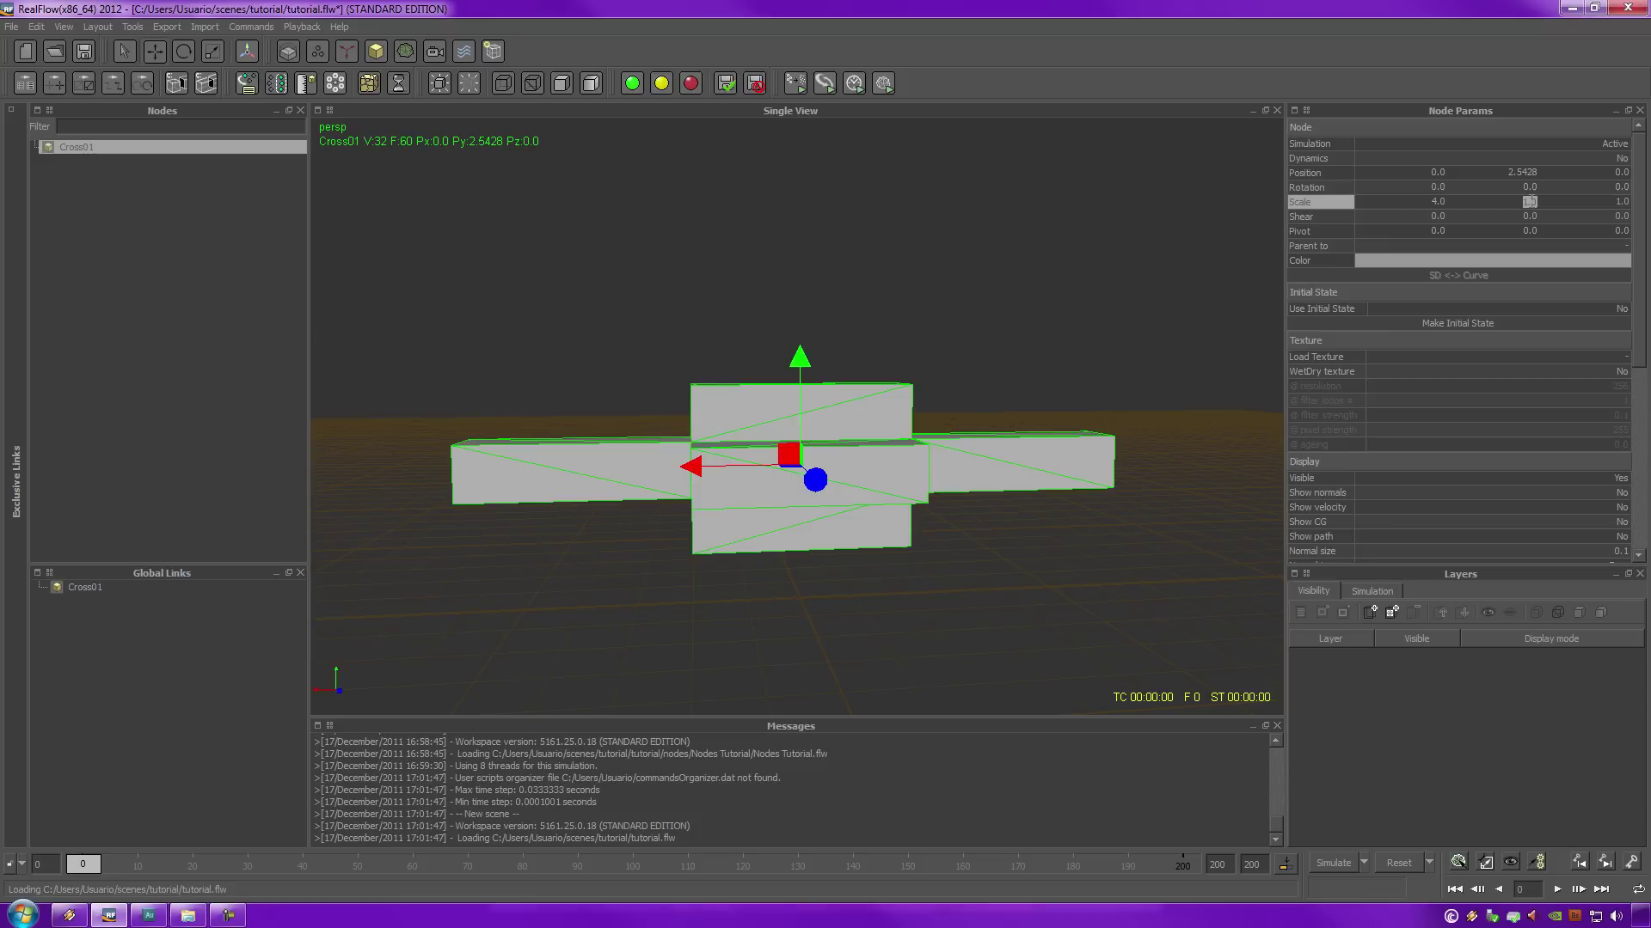
{"action": "type", "text": "3.5"}
{"action": "key", "text": "Return"}
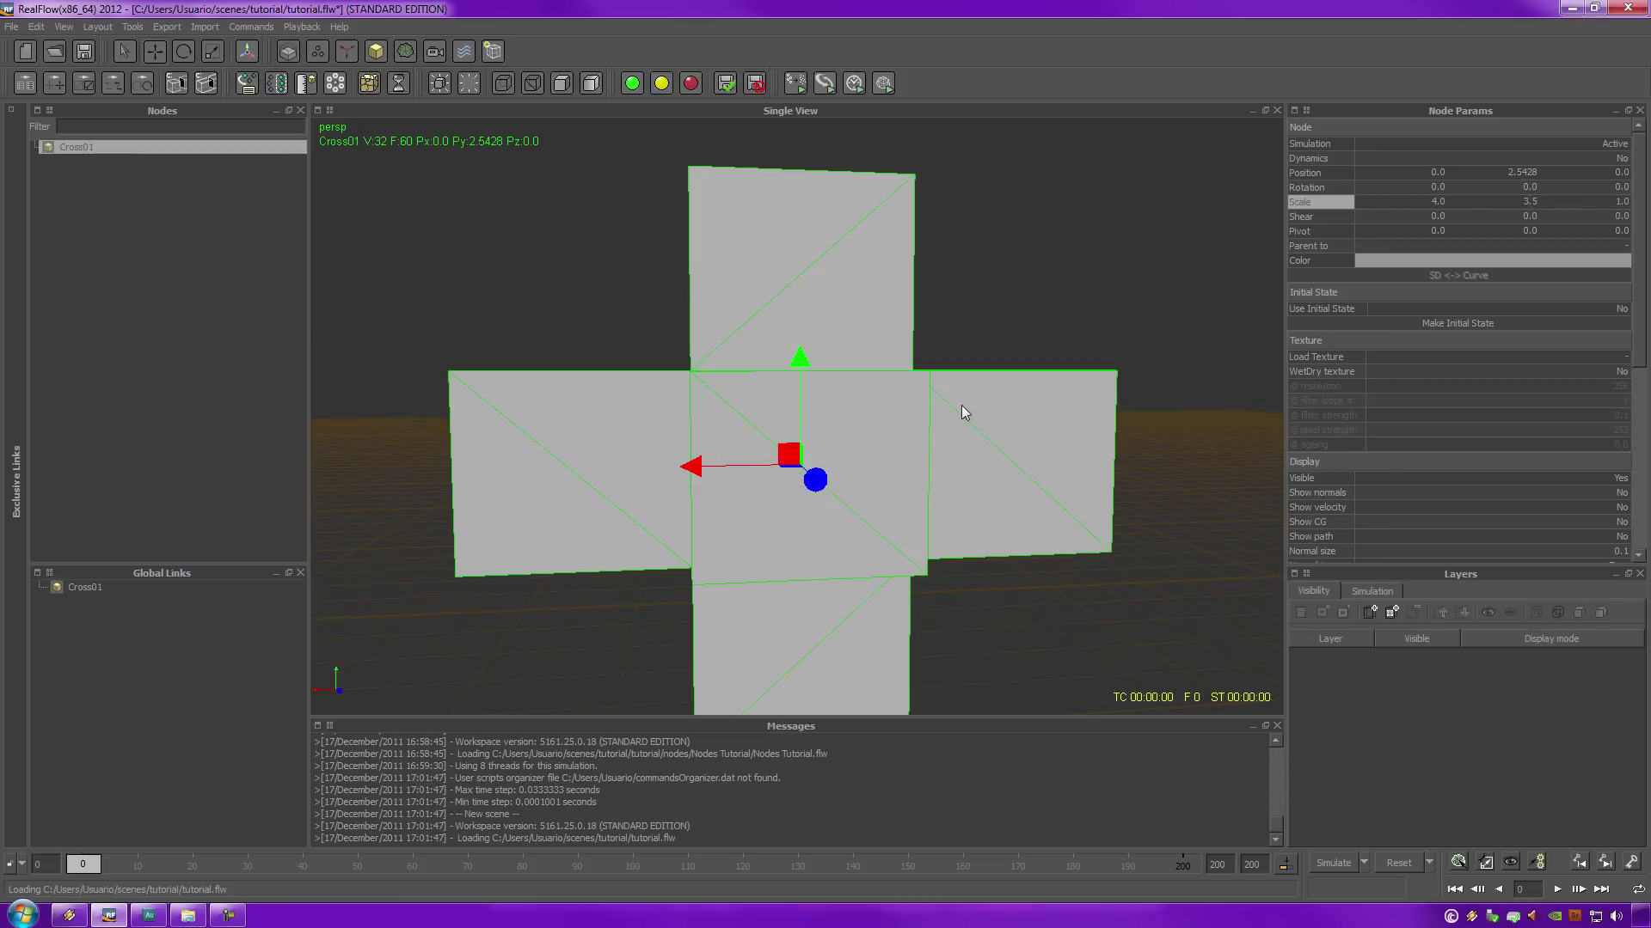
- Set the cross object's Z scale to 6.5 and look over the scaled shape
{"action": "left_click", "coordinate": [1071, 327]}
{"action": "left_click_drag", "start_coordinate": [1066, 332], "coordinate": [780, 358], "text": "alt"}
{"action": "left_click", "coordinate": [780, 358]}
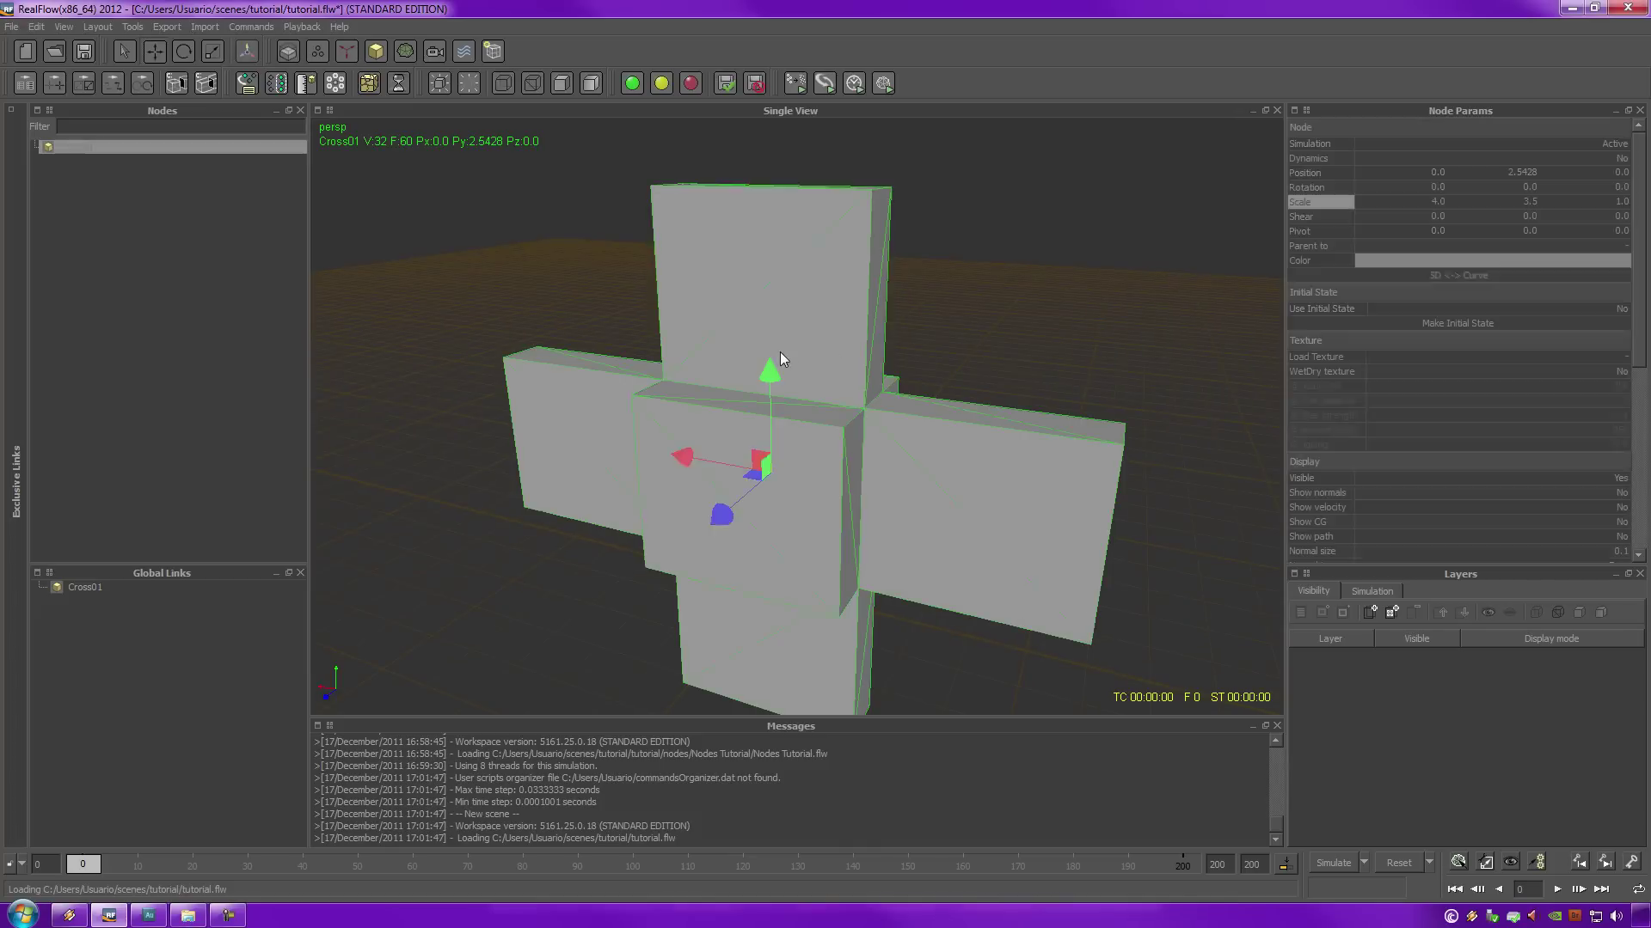
{"action": "double_click", "coordinate": [1627, 202]}
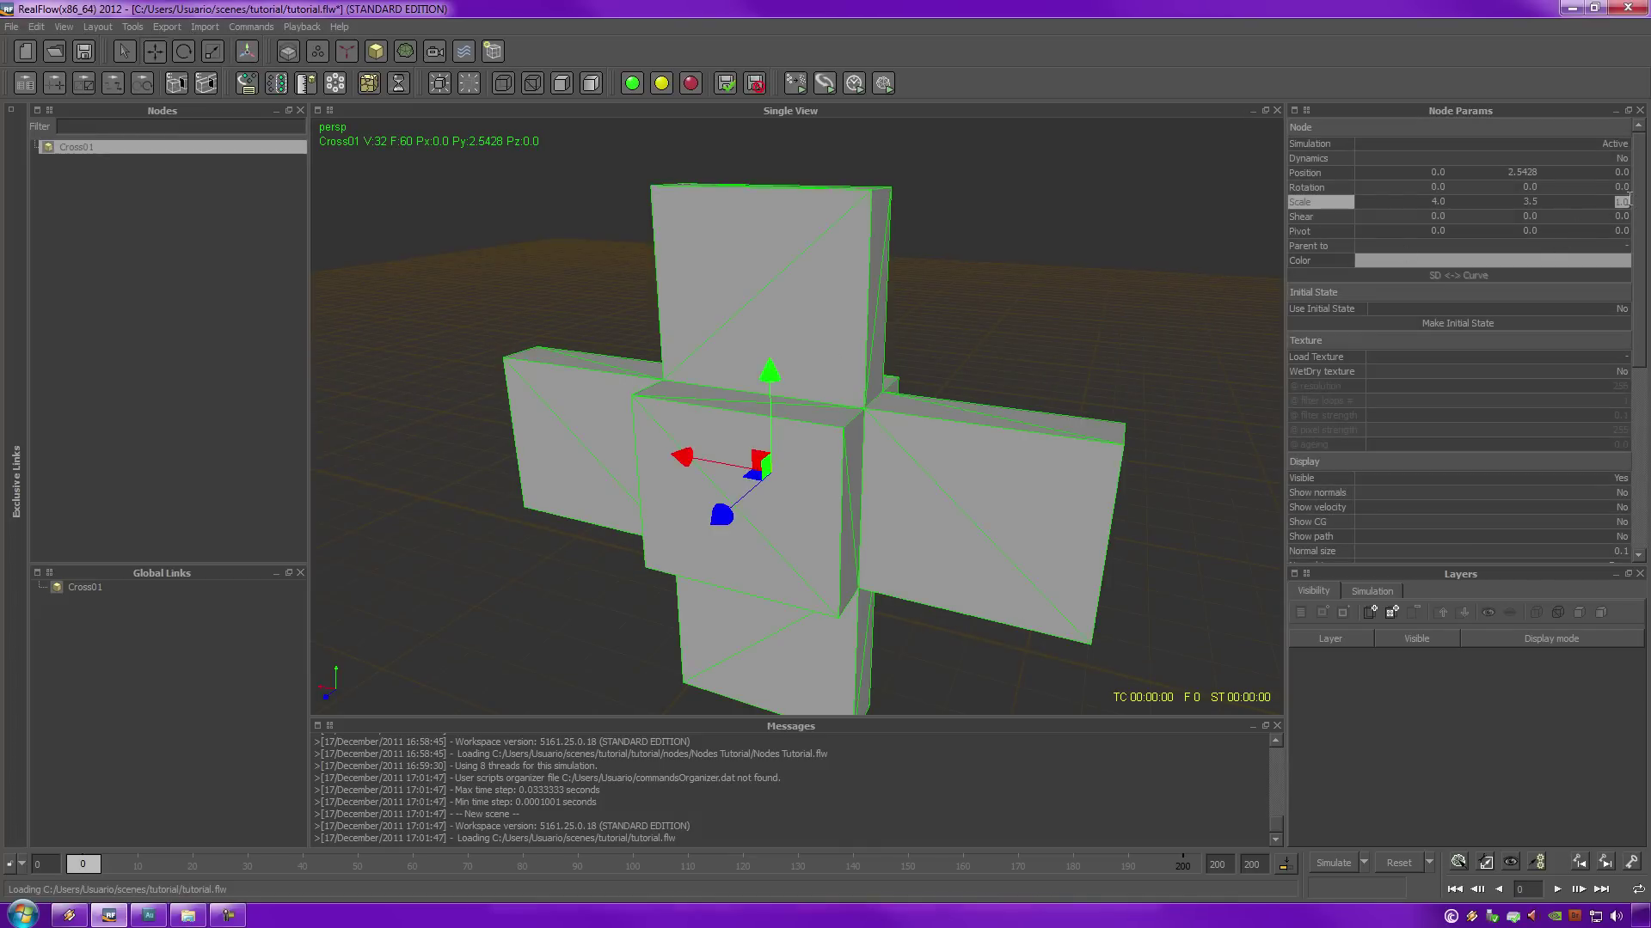
{"action": "type", "text": "6.5"}
{"action": "key", "text": "Return"}
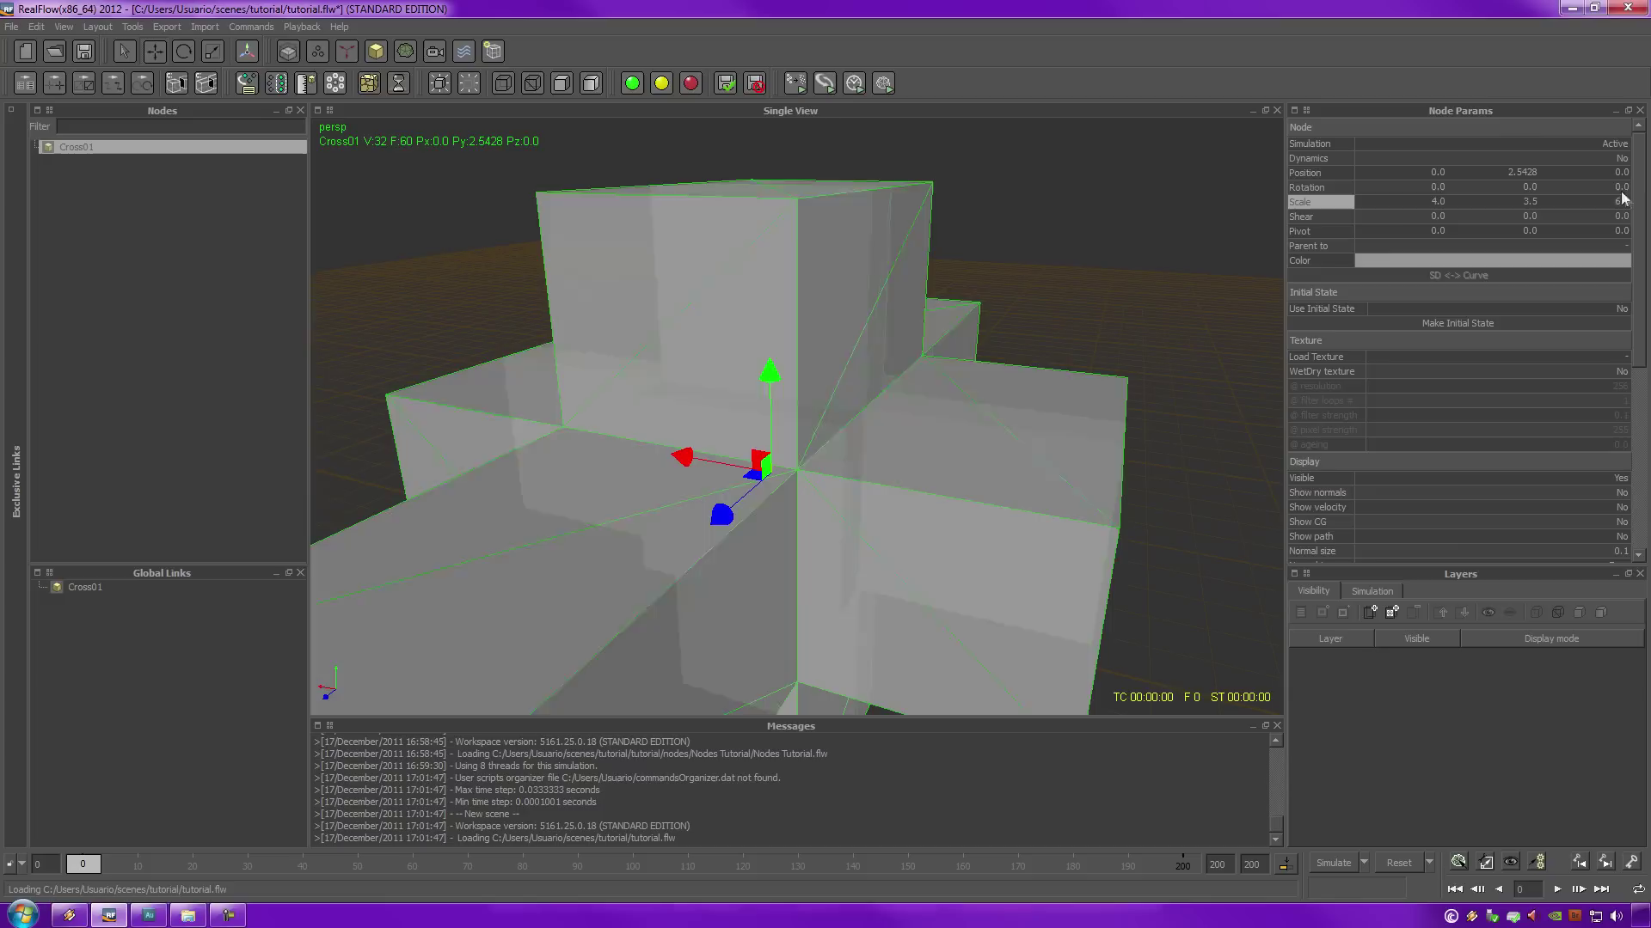
{"action": "left_click", "coordinate": [1105, 330]}
{"action": "scroll", "coordinate": [1105, 330], "scroll_direction": "down", "scroll_amount": 5}
{"action": "left_click_drag", "start_coordinate": [1062, 330], "coordinate": [1161, 416], "text": "alt"}
{"action": "left_click", "coordinate": [850, 375]}
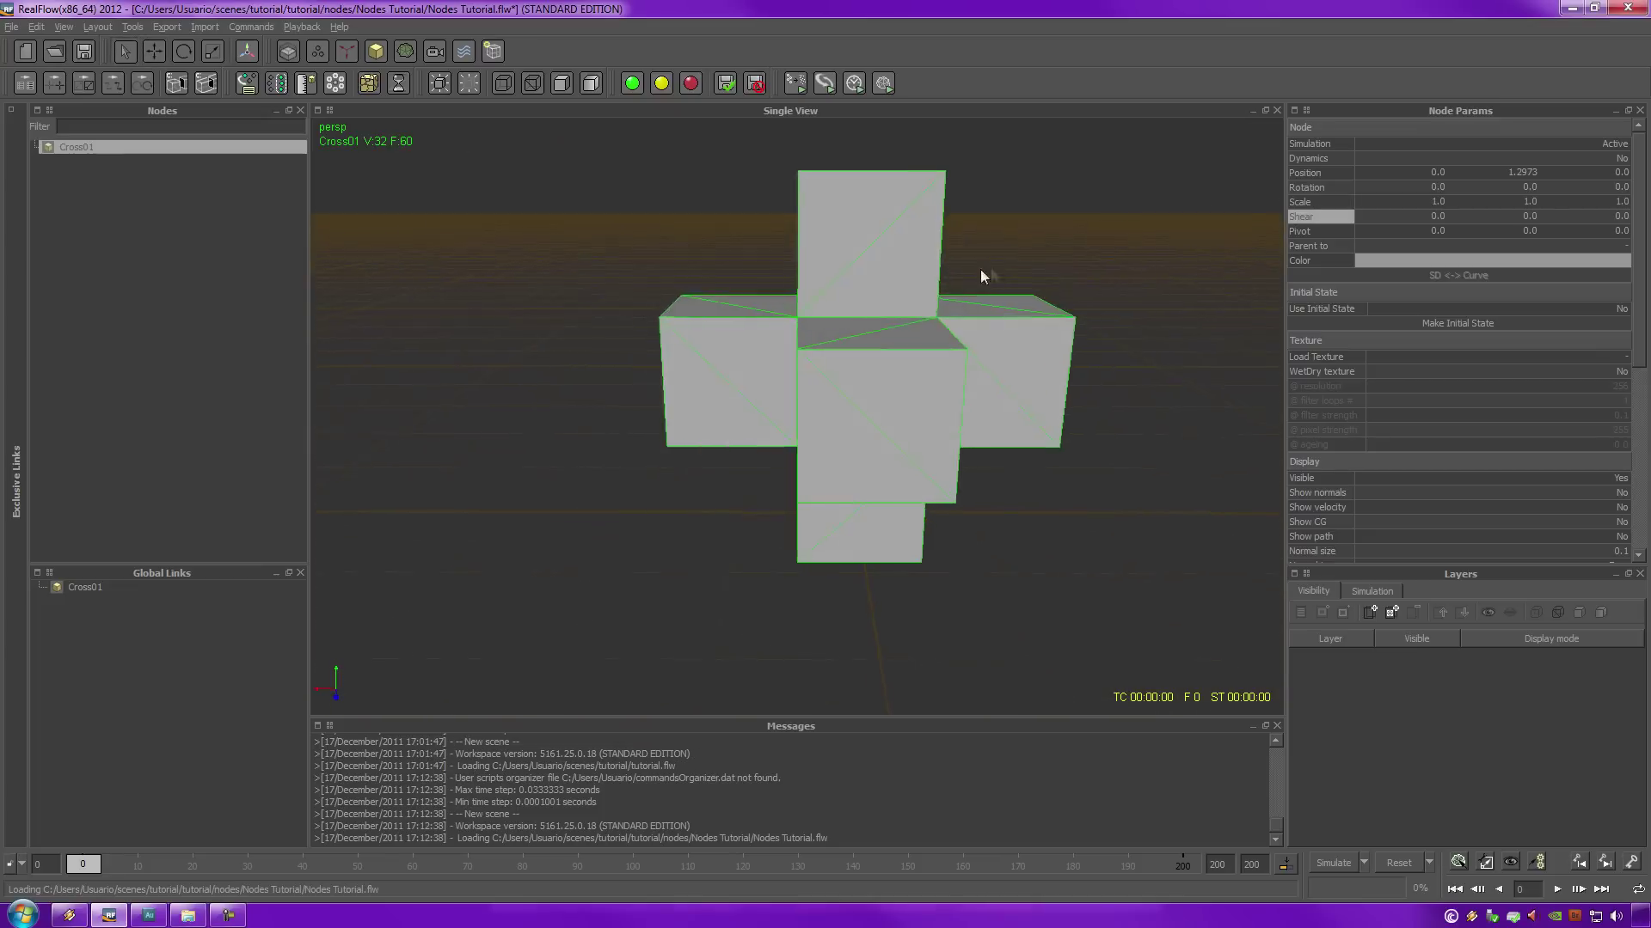
{"action": "left_click_drag", "start_coordinate": [980, 270], "coordinate": [1028, 302], "text": "alt"}
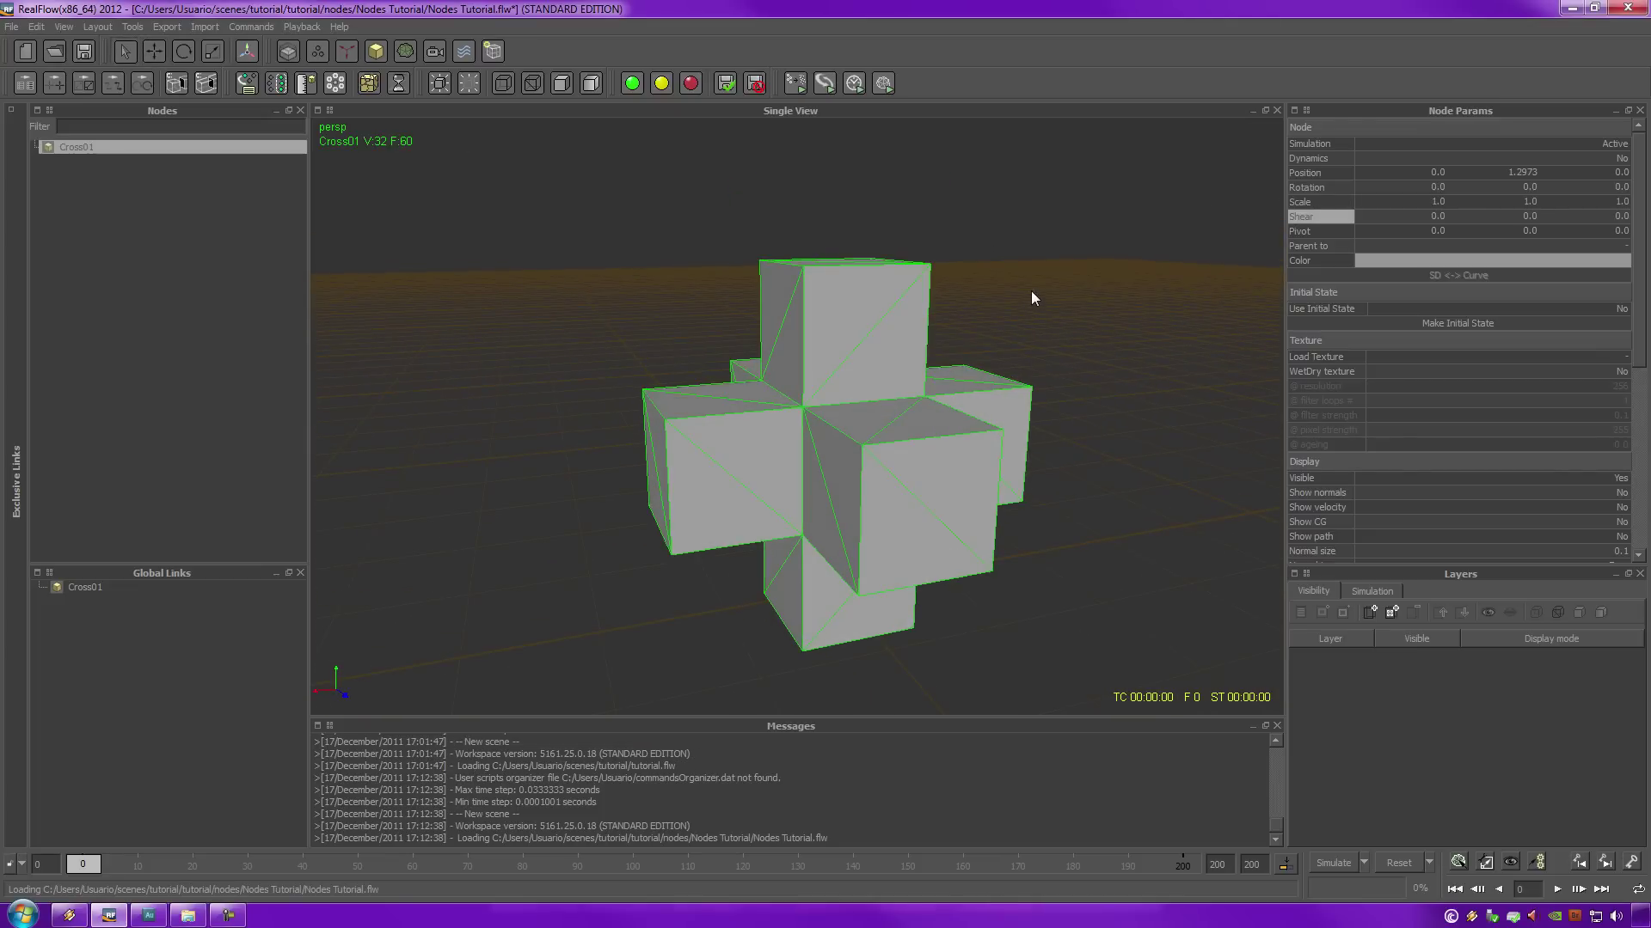
- Set the cross object's X shear to 2.5
{"action": "middle_click_drag", "start_coordinate": [1030, 297], "coordinate": [1087, 293], "text": "alt"}
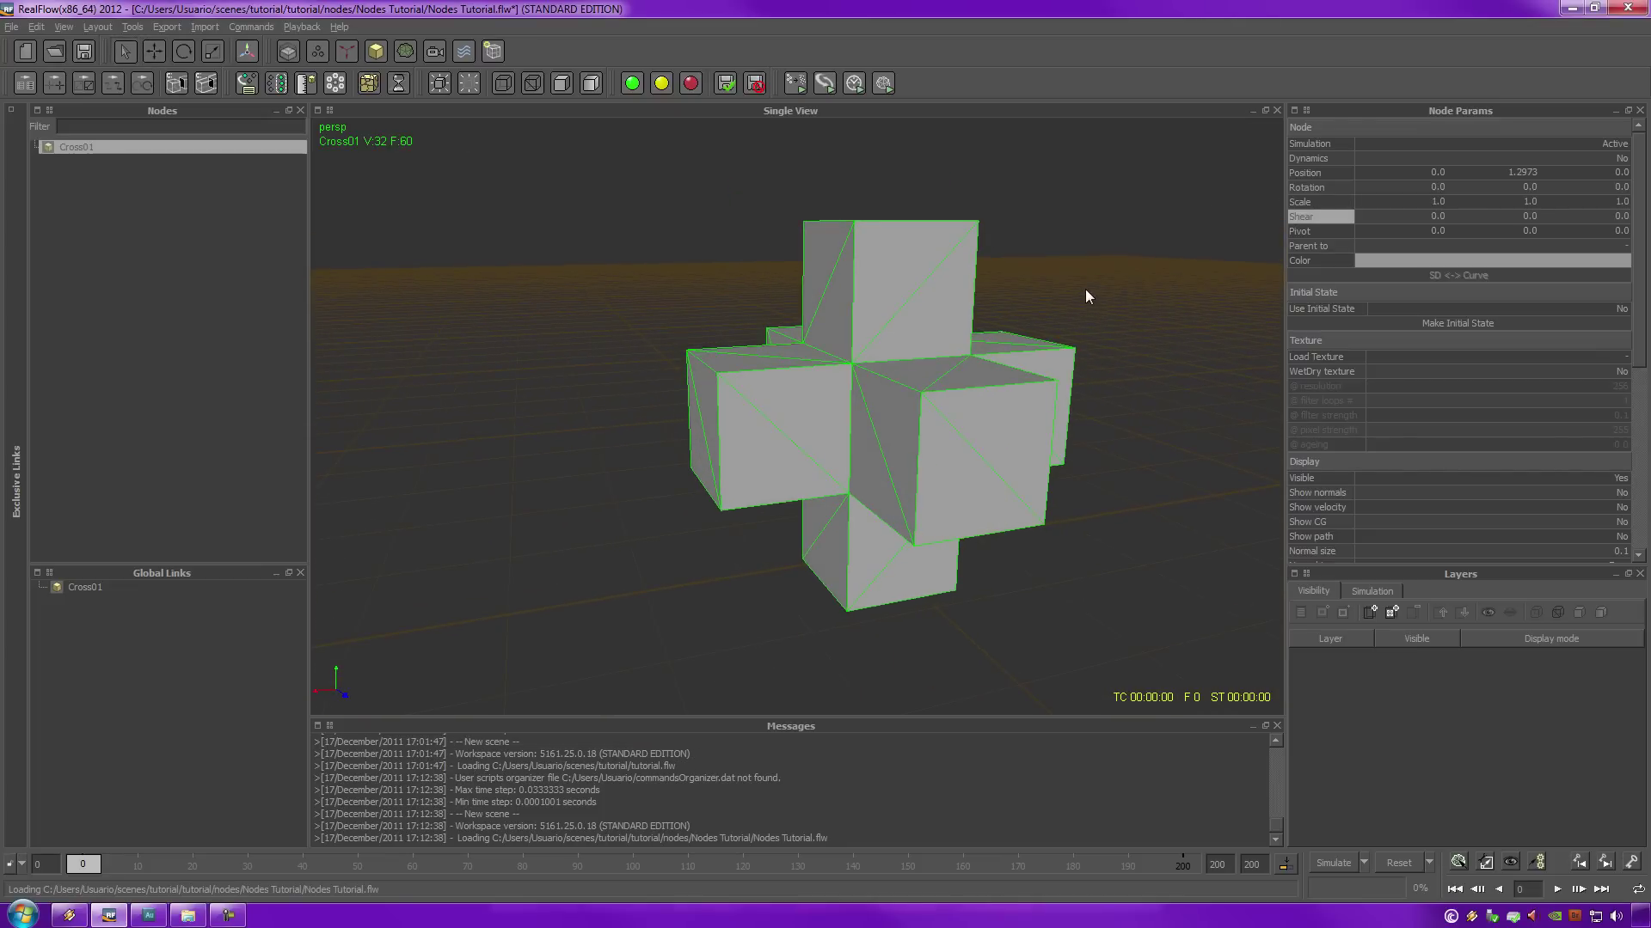
{"action": "mouse_move", "coordinate": [1083, 272]}
{"action": "left_mouse_down", "text": "alt"}
{"action": "mouse_move", "coordinate": [1050, 280]}
{"action": "mouse_move", "coordinate": [1066, 275]}
{"action": "left_mouse_up", "text": "alt"}
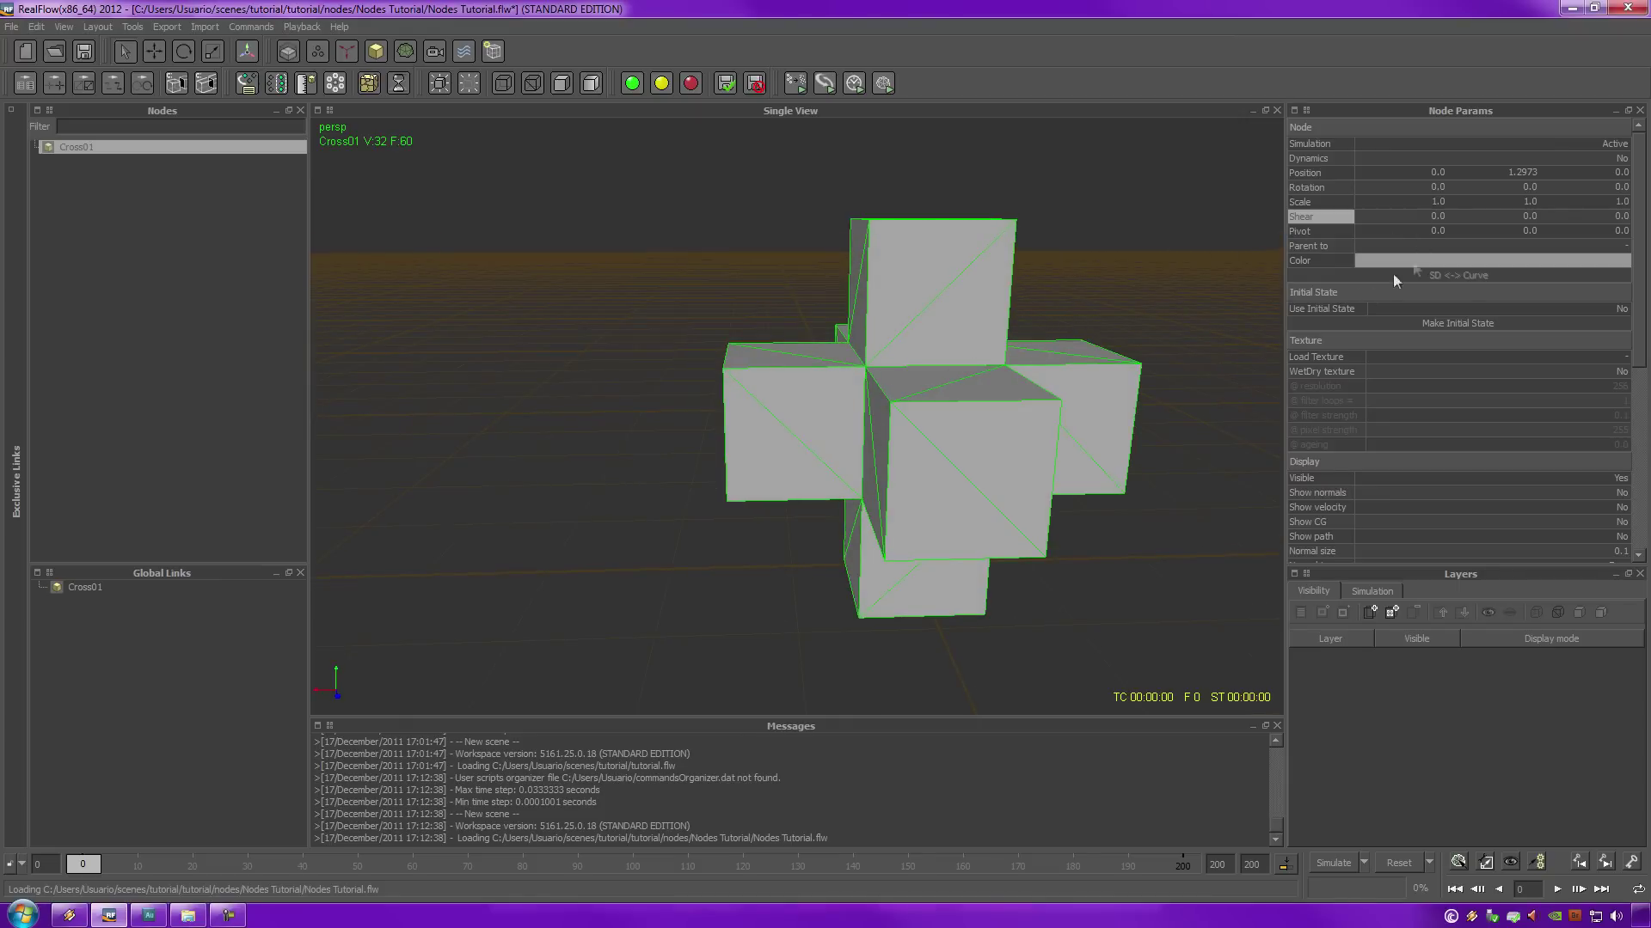
{"action": "double_click", "coordinate": [1435, 217]}
{"action": "type", "text": "2.5"}
{"action": "key", "text": "Return"}
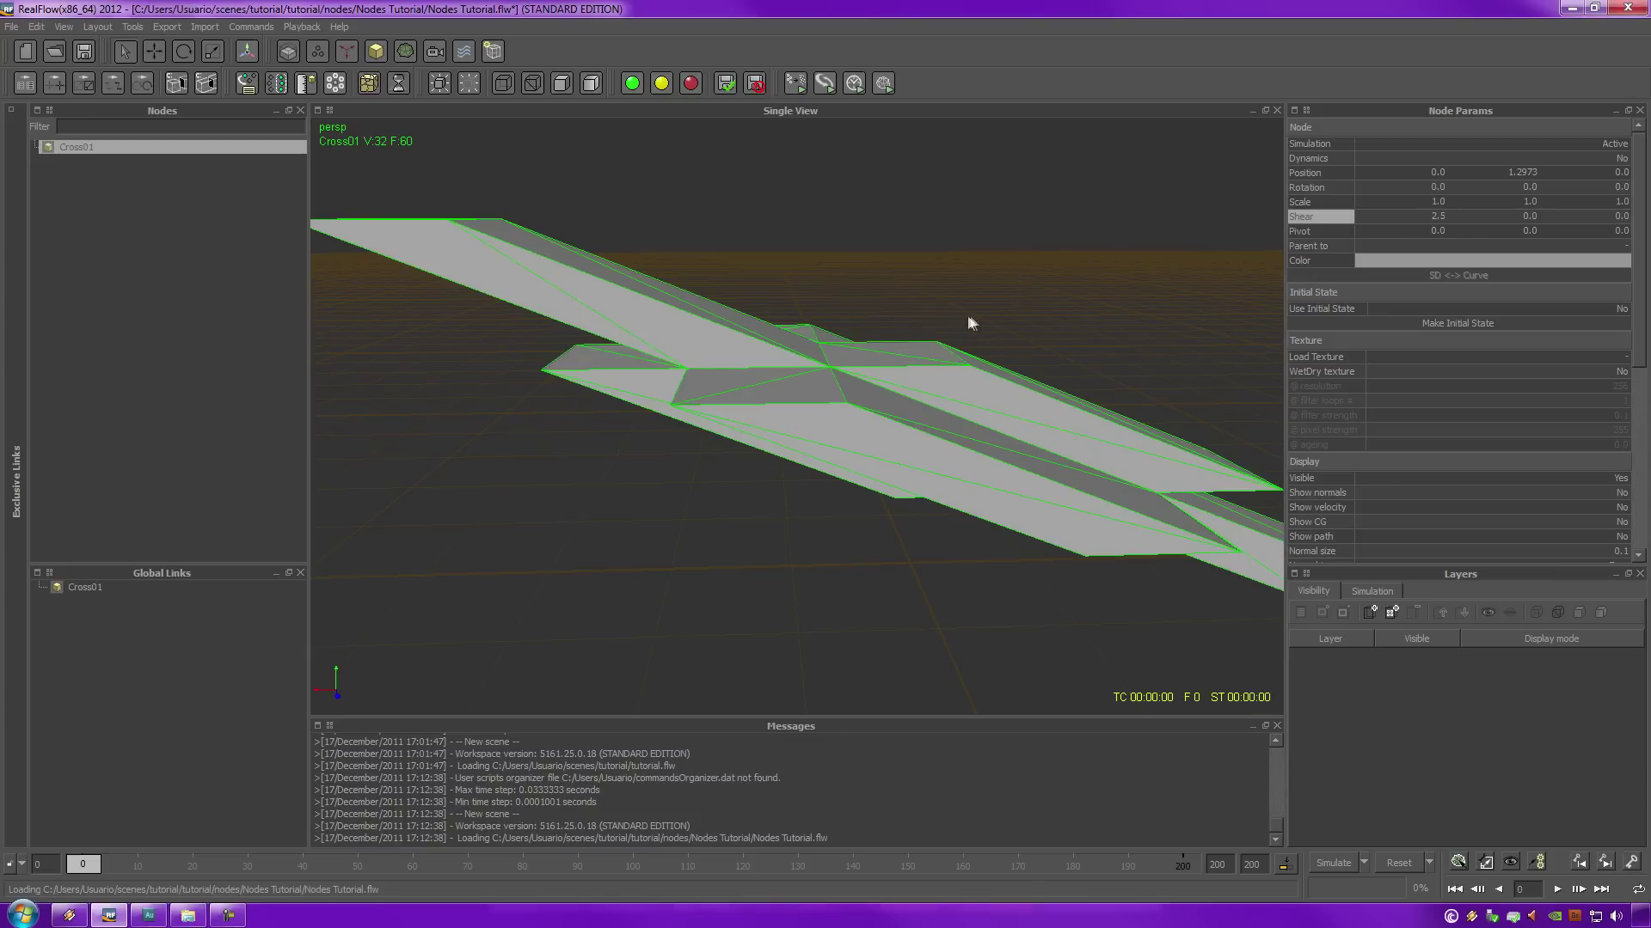
- Set the cross object's Y shear to 4
{"action": "left_click", "coordinate": [973, 313]}
{"action": "left_click", "coordinate": [933, 404]}
{"action": "double_click", "coordinate": [1530, 216]}
{"action": "type", "text": "4"}
{"action": "key", "text": "Return"}
{"action": "left_click", "coordinate": [1246, 157]}
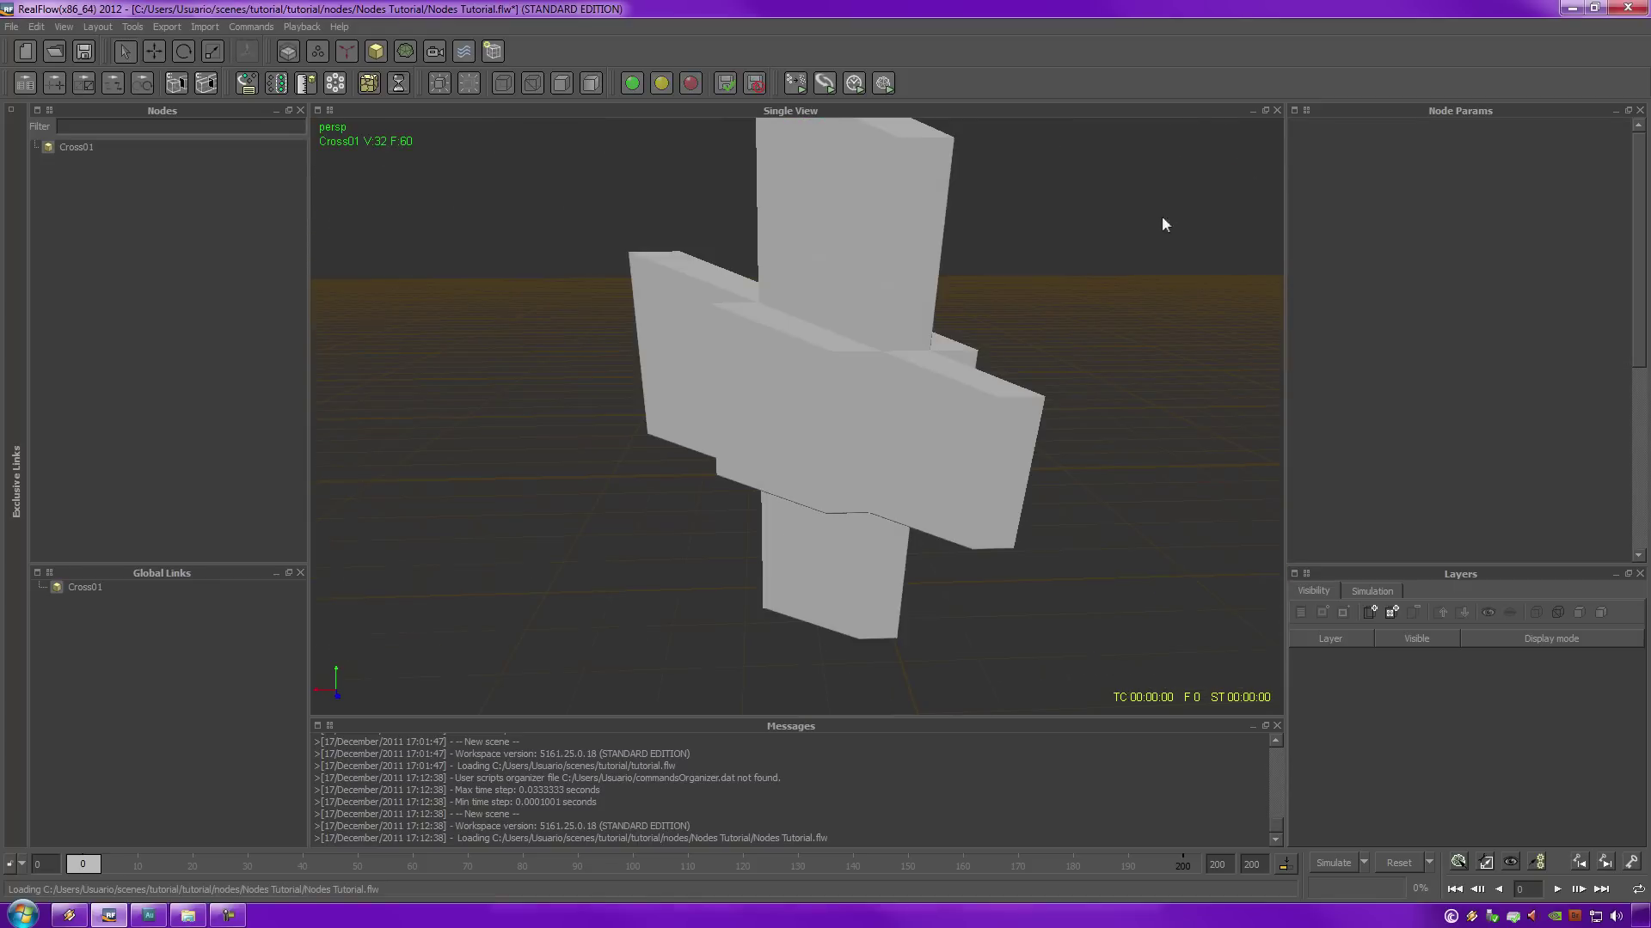
- Set the cross object's Z shear to 2 and look over the sheared shape
{"action": "left_click", "coordinate": [910, 331]}
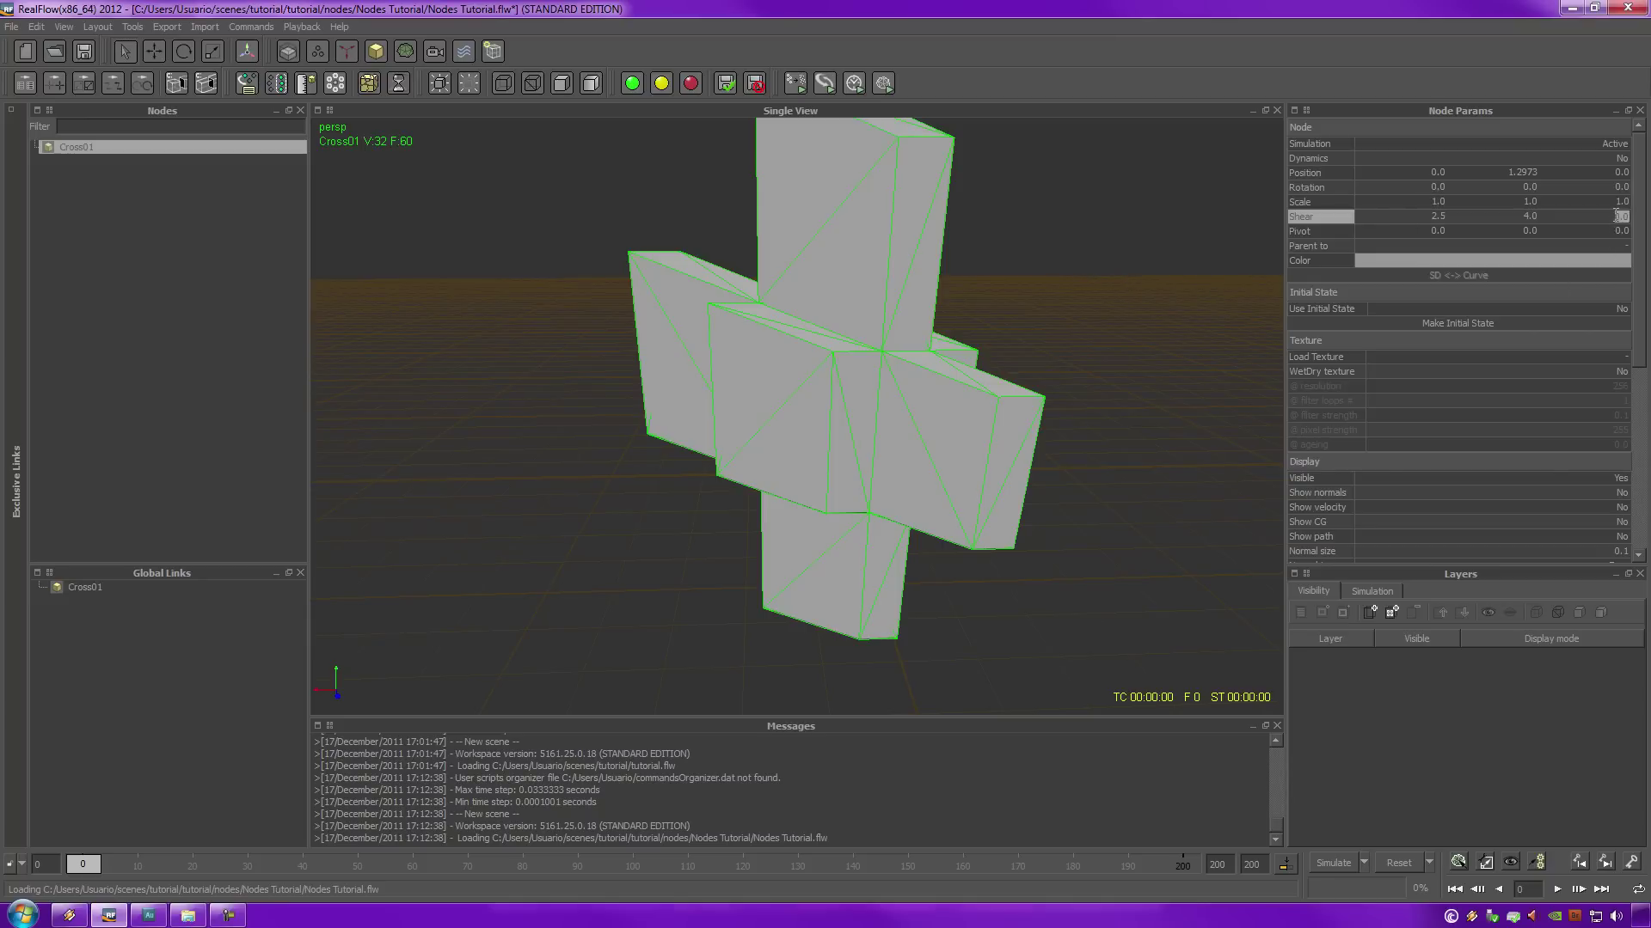
{"action": "type", "text": "2"}
{"action": "key", "text": "Return"}
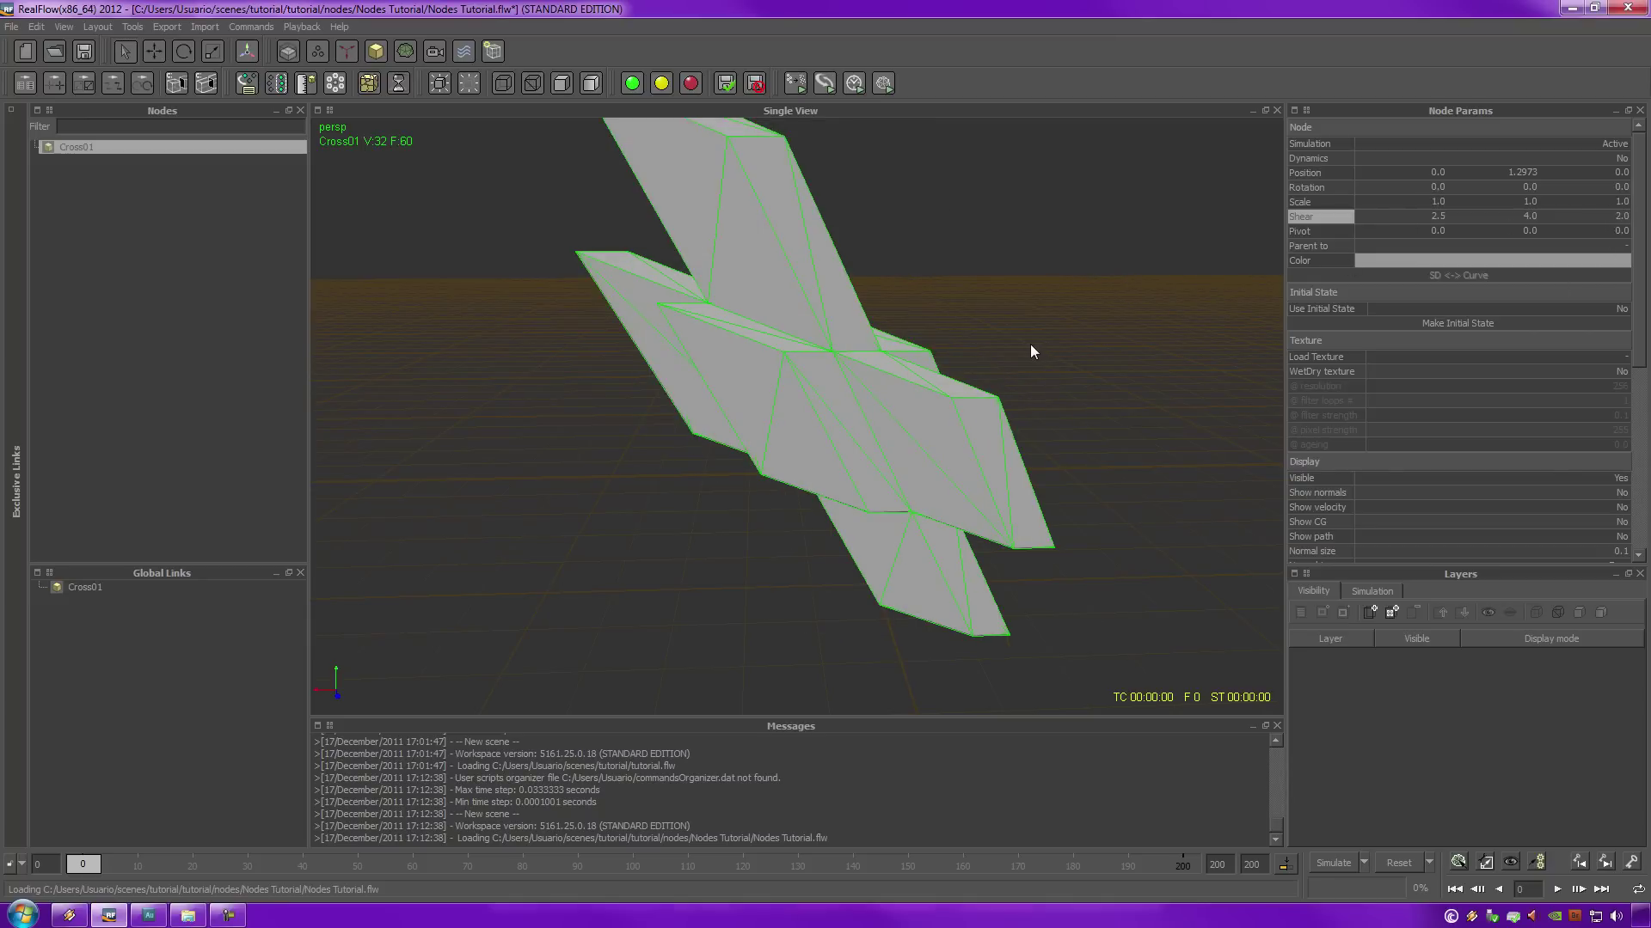
{"action": "left_click", "coordinate": [1030, 343]}
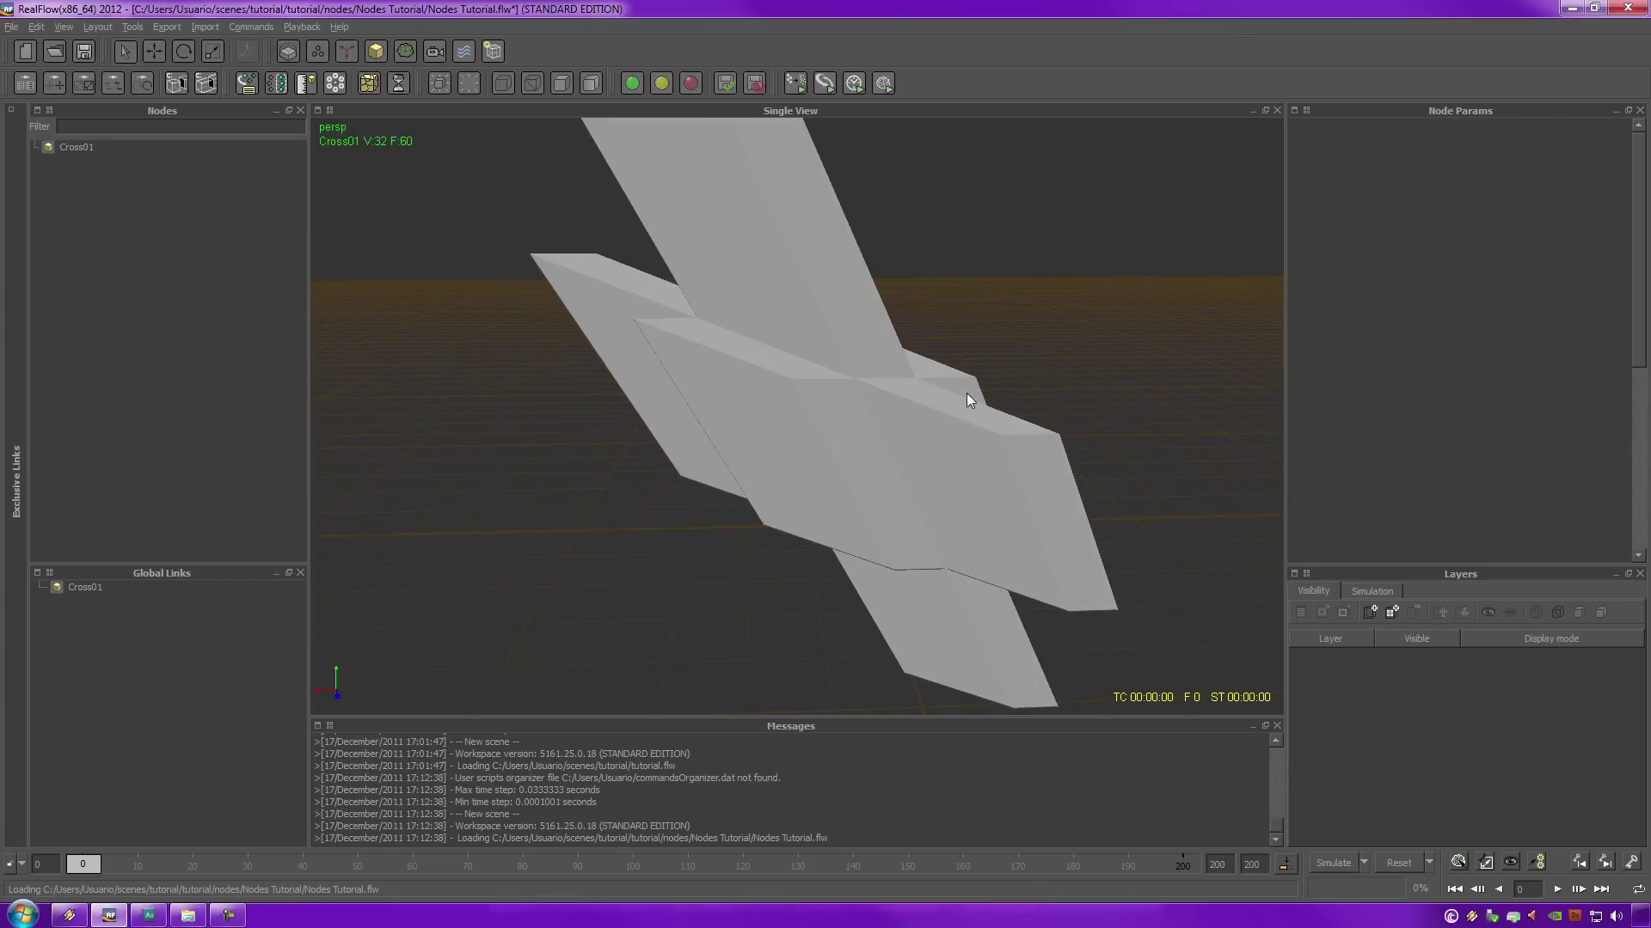
{"action": "left_click", "coordinate": [923, 380]}
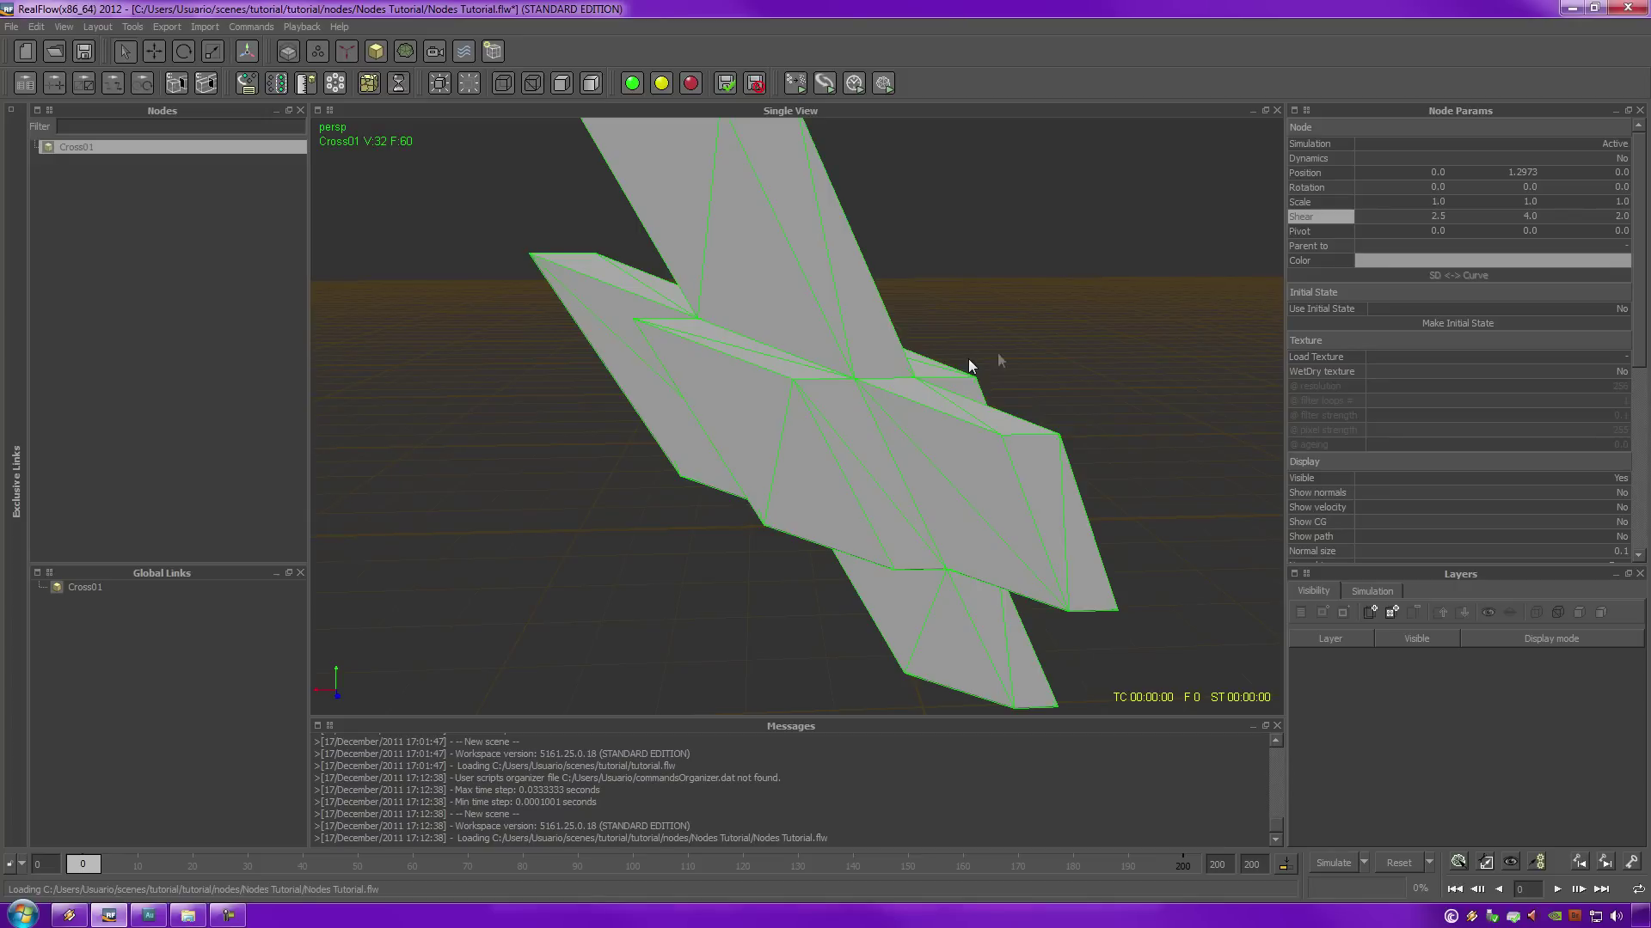
{"action": "left_click", "coordinate": [1051, 330]}
{"action": "left_click", "coordinate": [839, 410]}
{"action": "left_click", "coordinate": [1169, 247]}
{"action": "mouse_move", "coordinate": [1208, 342]}
{"action": "left_mouse_down", "text": "alt"}
{"action": "mouse_move", "coordinate": [1080, 363]}
{"action": "mouse_move", "coordinate": [1014, 344]}
{"action": "mouse_move", "coordinate": [1225, 323]}
{"action": "left_mouse_up", "text": "alt"}
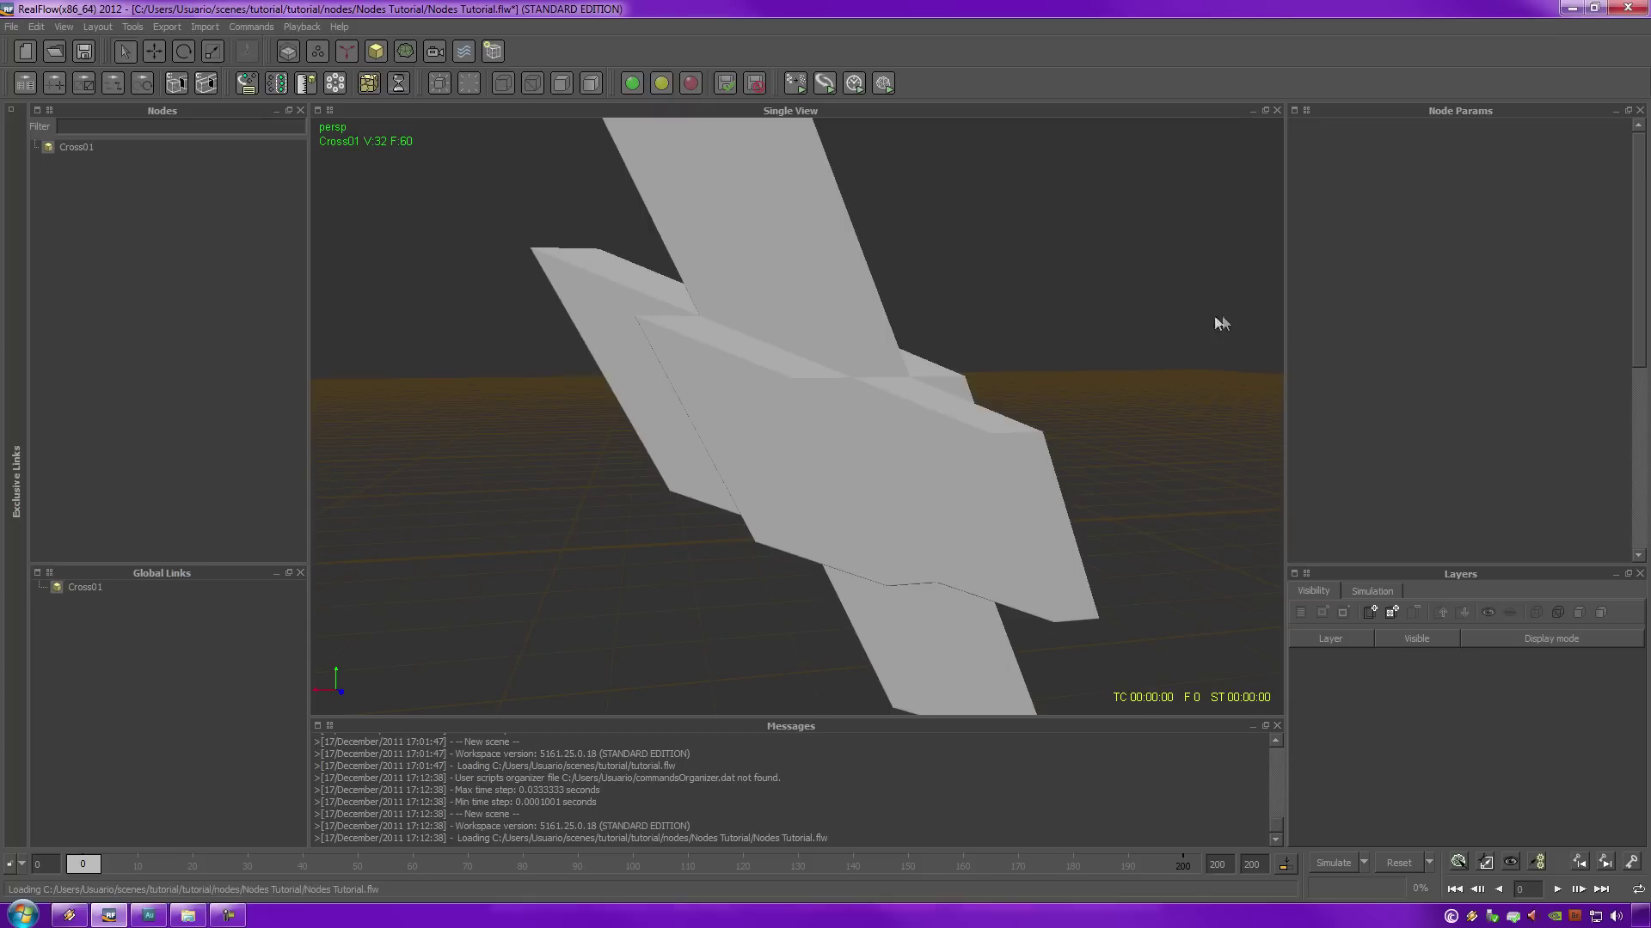
{"action": "left_click_drag", "start_coordinate": [1068, 306], "coordinate": [1128, 345], "text": "alt"}
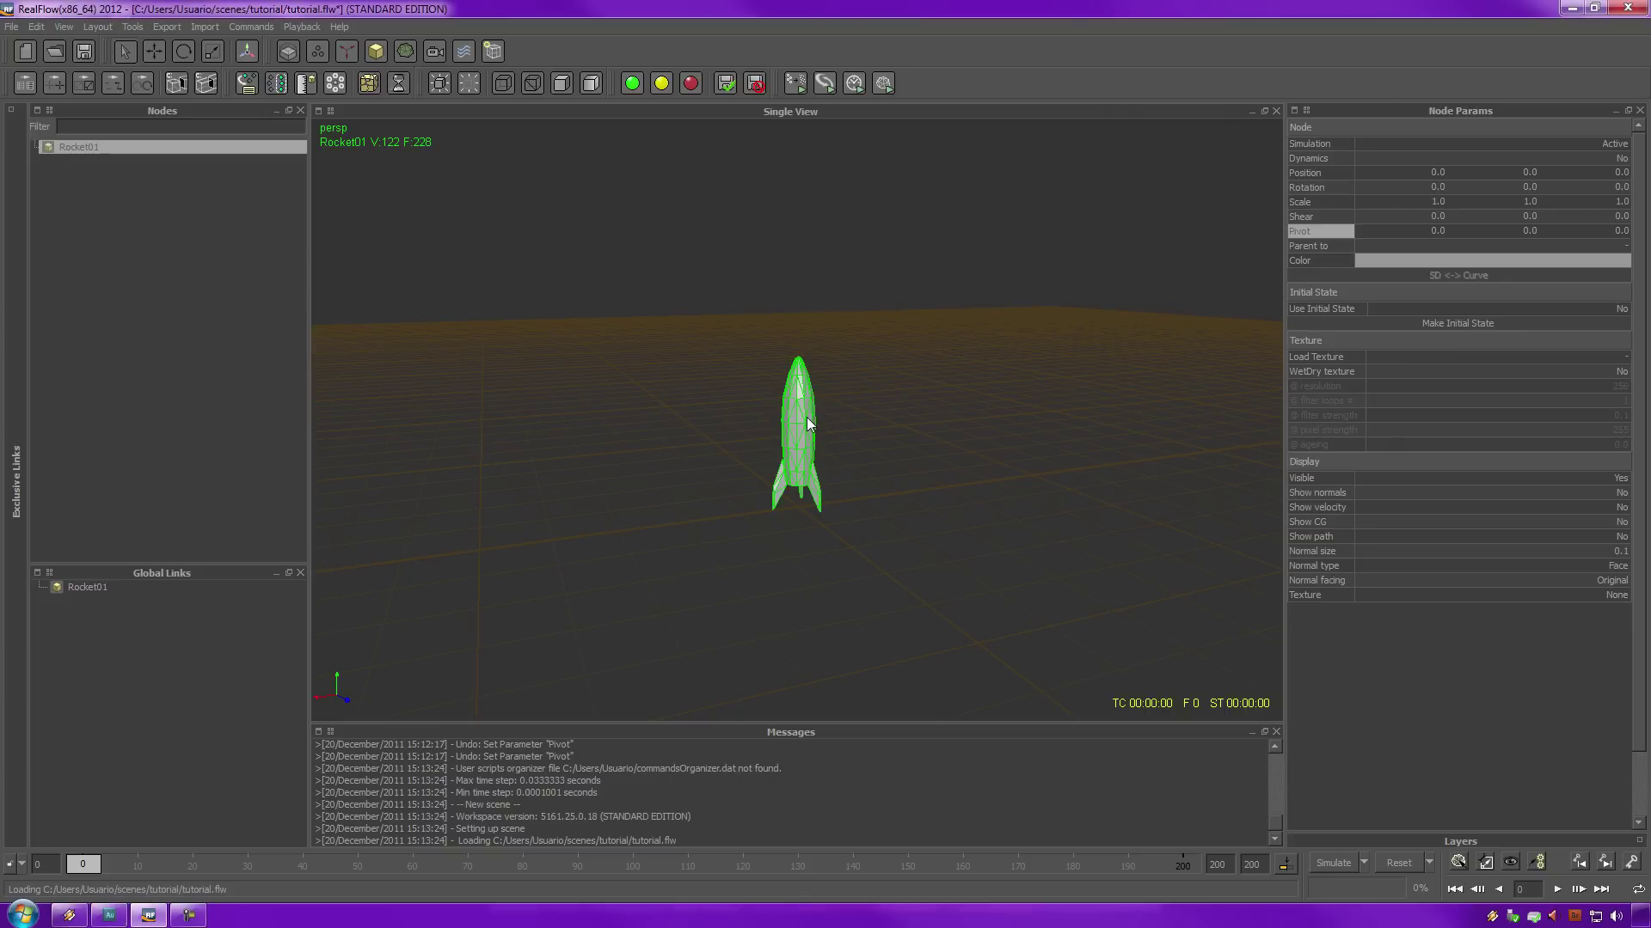
- Rotate the rocket slightly about its X axis, to about -0.44 degrees
{"action": "key", "text": "e"}
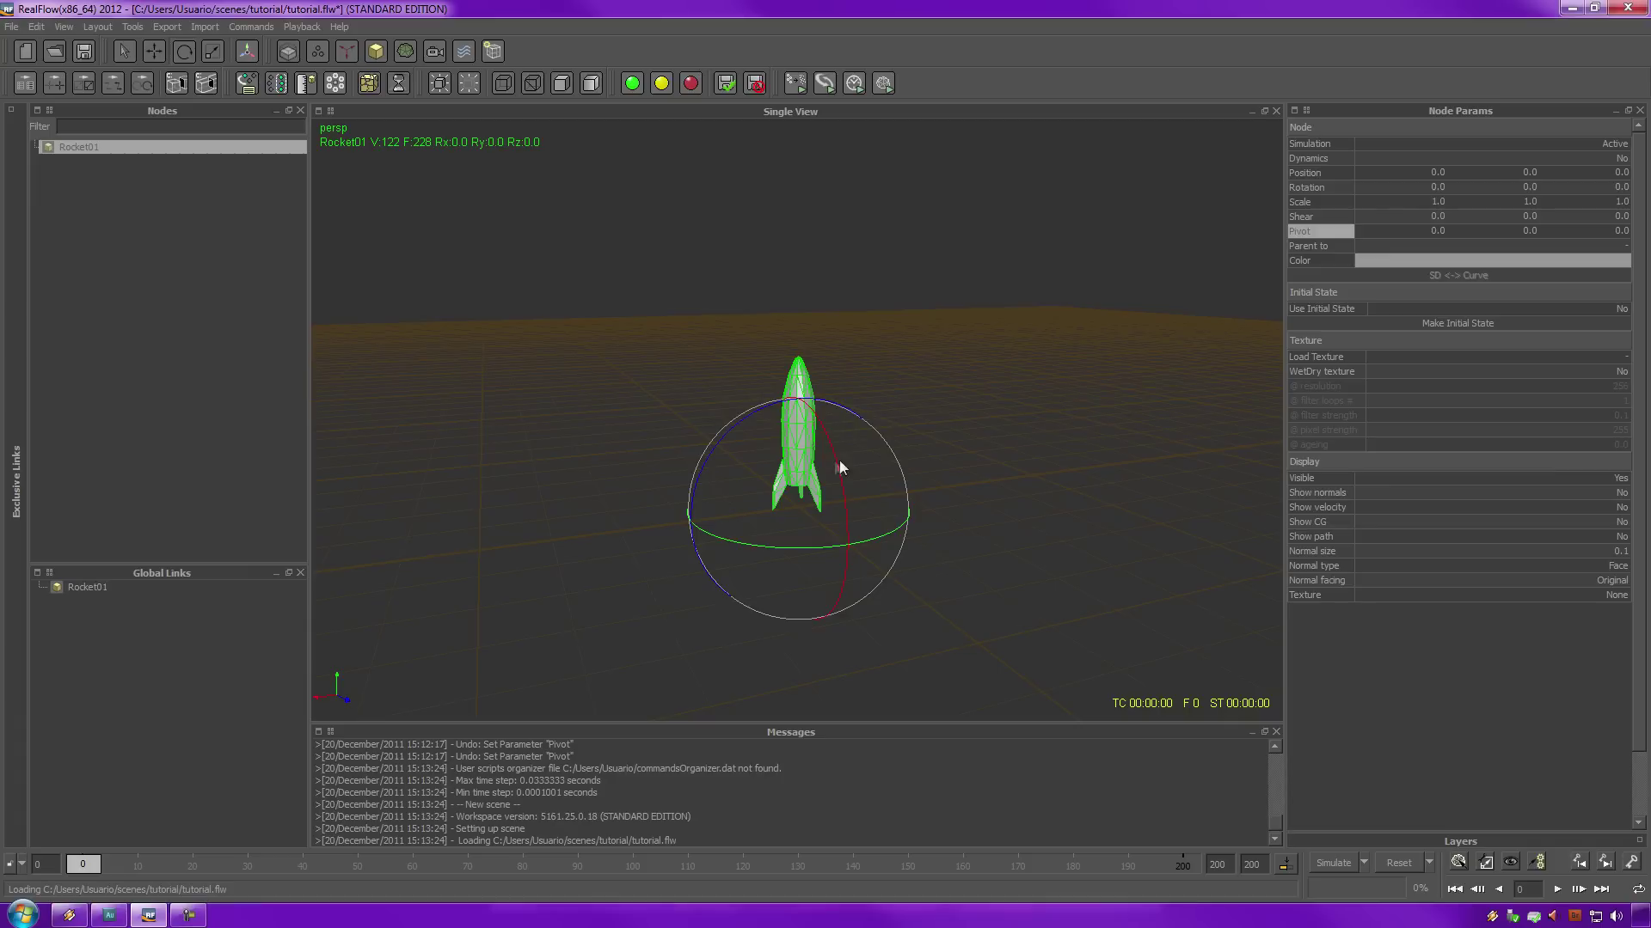
{"action": "mouse_move", "coordinate": [839, 466]}
{"action": "left_mouse_down"}
{"action": "mouse_move", "coordinate": [855, 619]}
{"action": "mouse_move", "coordinate": [781, 387]}
{"action": "mouse_move", "coordinate": [875, 591]}
{"action": "mouse_move", "coordinate": [817, 435]}
{"action": "mouse_move", "coordinate": [843, 472]}
{"action": "mouse_move", "coordinate": [856, 455]}
{"action": "left_mouse_up"}
- Examine the rocket's base and fins around its pivot point up close, and then the whole rocket
{"action": "middle_click_drag", "start_coordinate": [940, 478], "coordinate": [941, 361], "text": "alt"}
{"action": "right_click_drag", "start_coordinate": [941, 361], "coordinate": [919, 387], "text": "alt"}
{"action": "middle_click_drag", "start_coordinate": [920, 387], "coordinate": [1030, 364], "text": "alt"}
{"action": "right_click_drag", "start_coordinate": [1030, 365], "coordinate": [917, 436], "text": "alt"}
{"action": "middle_click_drag", "start_coordinate": [917, 436], "coordinate": [823, 503], "text": "alt"}
{"action": "left_click_drag", "start_coordinate": [944, 427], "coordinate": [973, 411], "text": "alt"}
{"action": "middle_click_drag", "start_coordinate": [985, 431], "coordinate": [1003, 439], "text": "alt"}
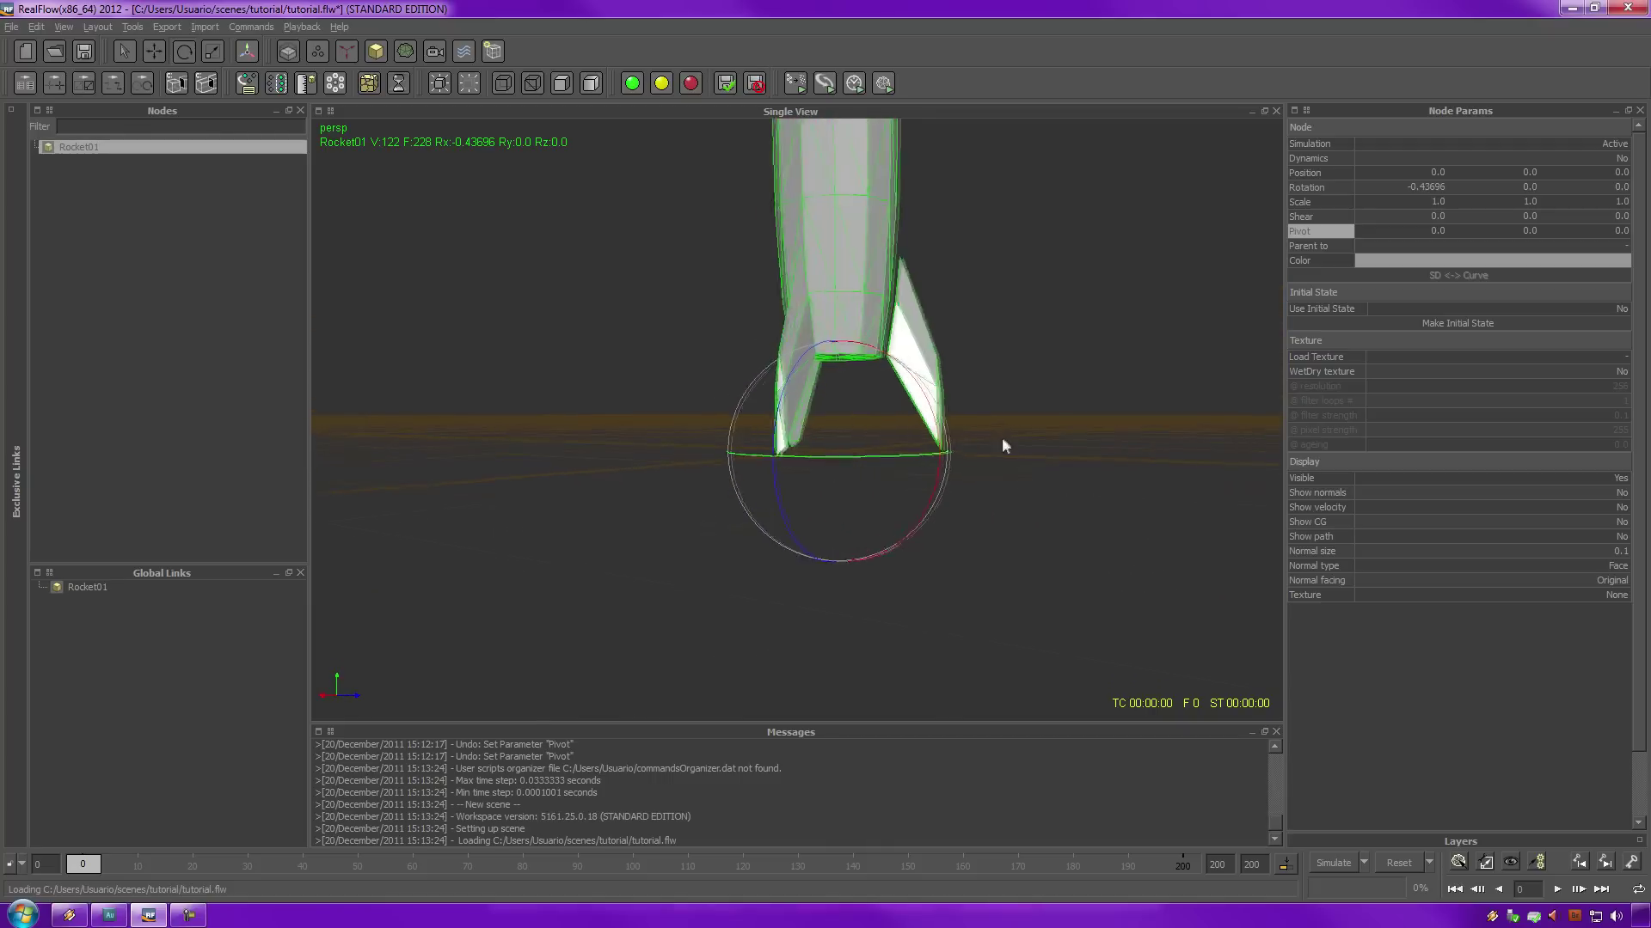
{"action": "right_click_drag", "start_coordinate": [1003, 439], "coordinate": [857, 475], "text": "alt"}
{"action": "middle_click_drag", "start_coordinate": [857, 476], "coordinate": [883, 405], "text": "alt"}
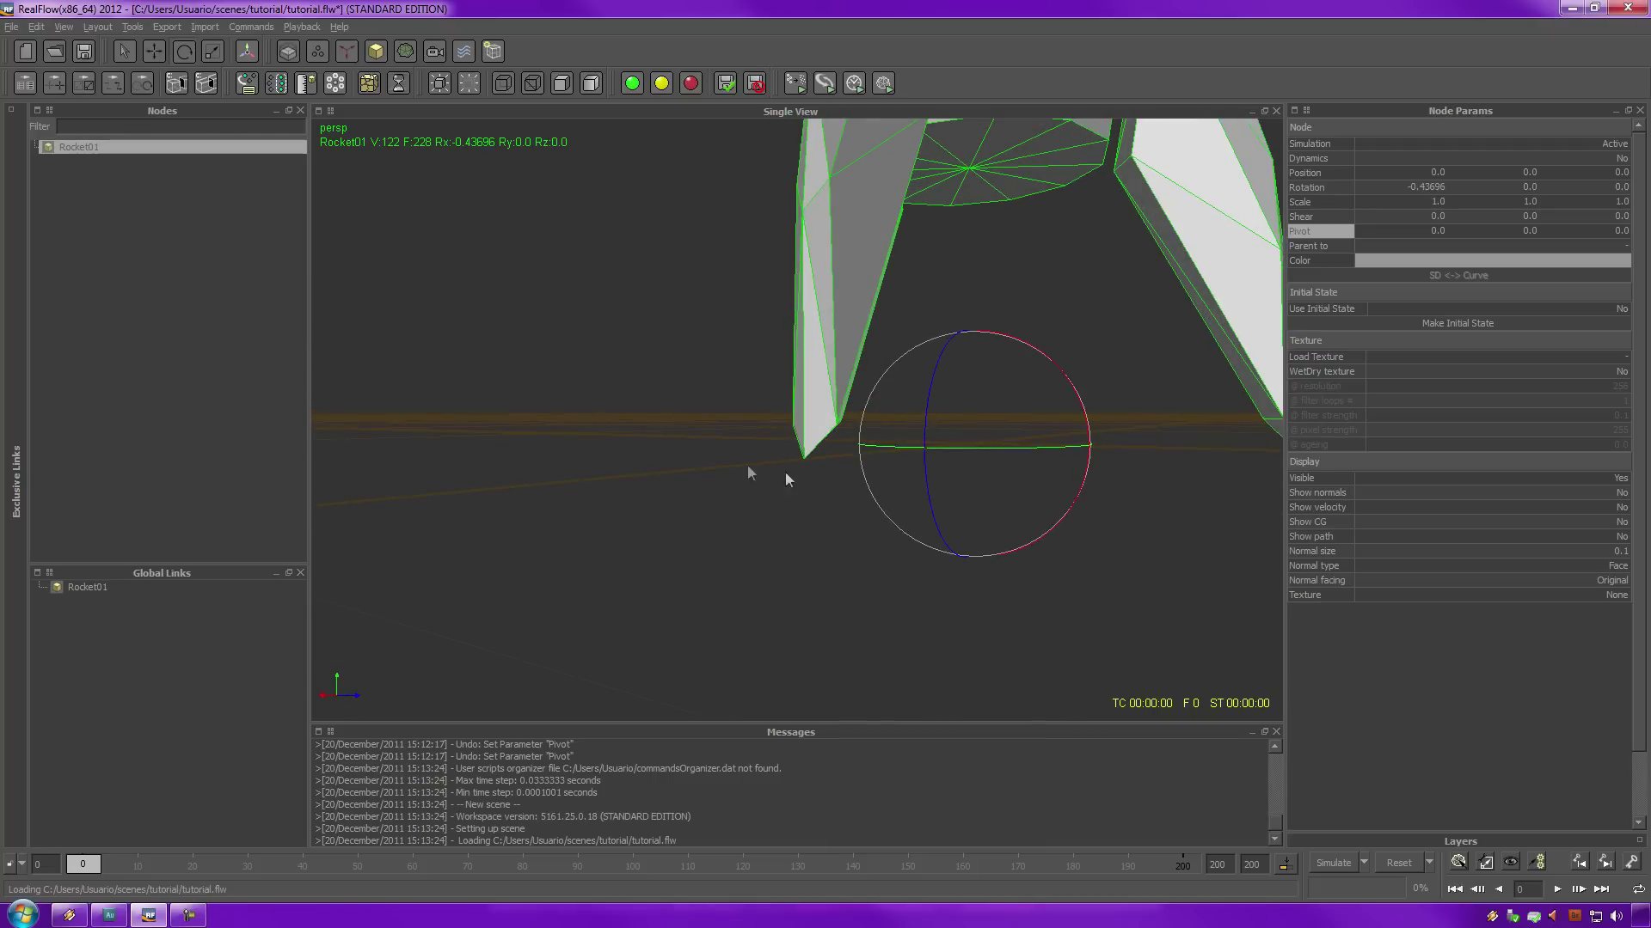
{"action": "right_click_drag", "start_coordinate": [821, 444], "coordinate": [922, 372], "text": "alt"}
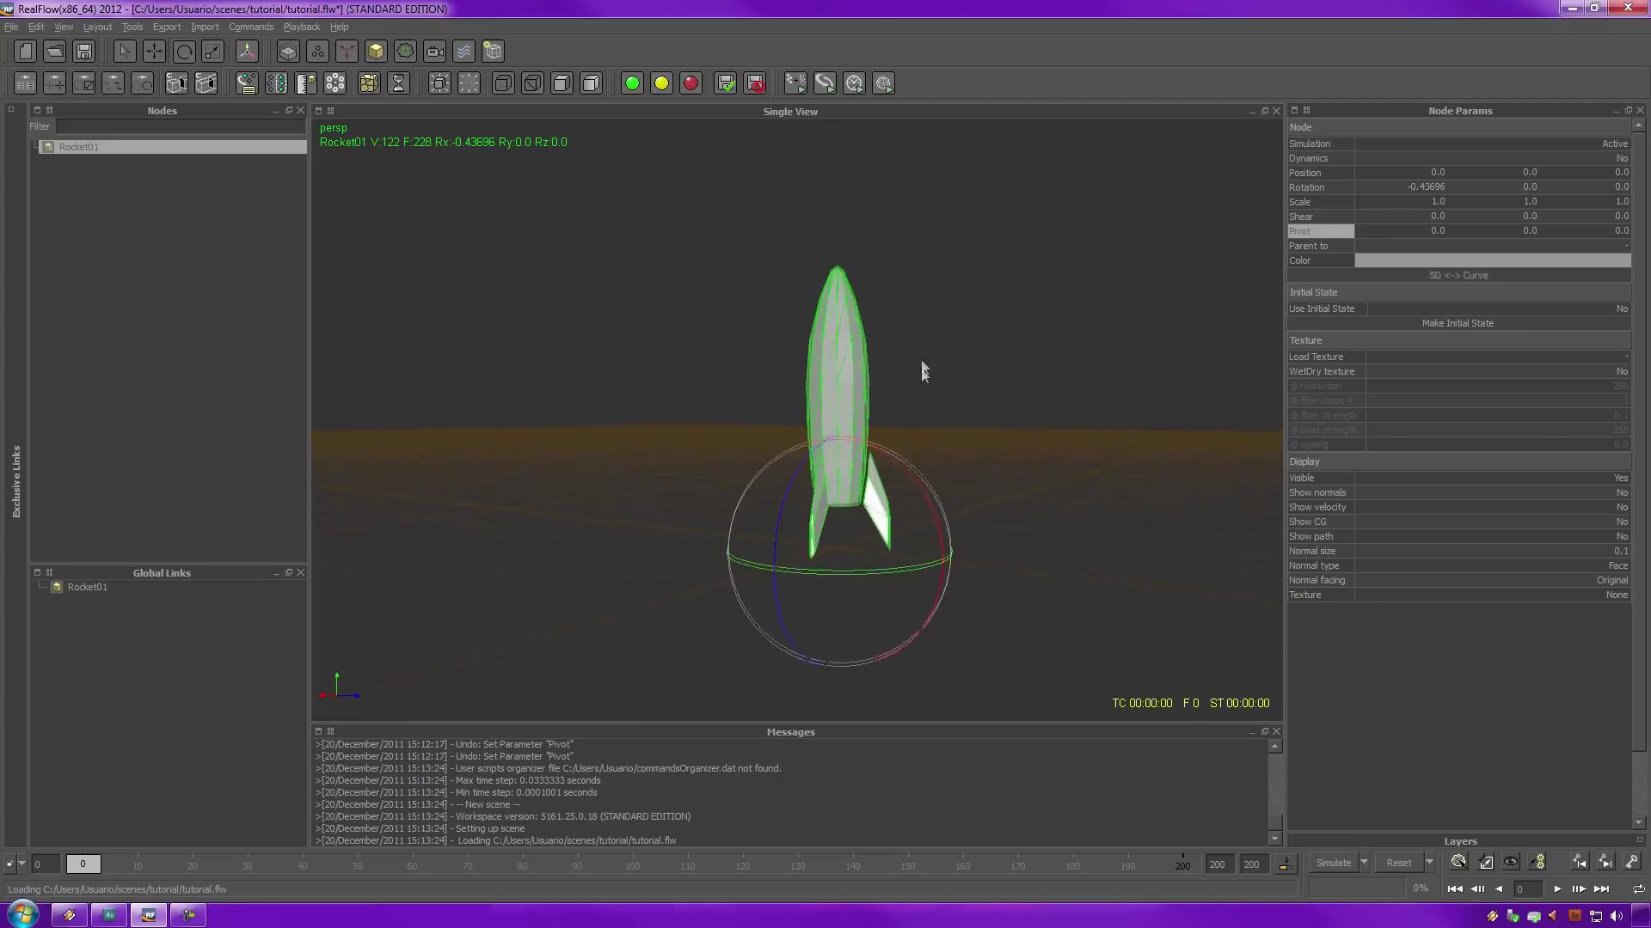
{"action": "middle_click_drag", "start_coordinate": [922, 367], "coordinate": [925, 401], "text": "alt"}
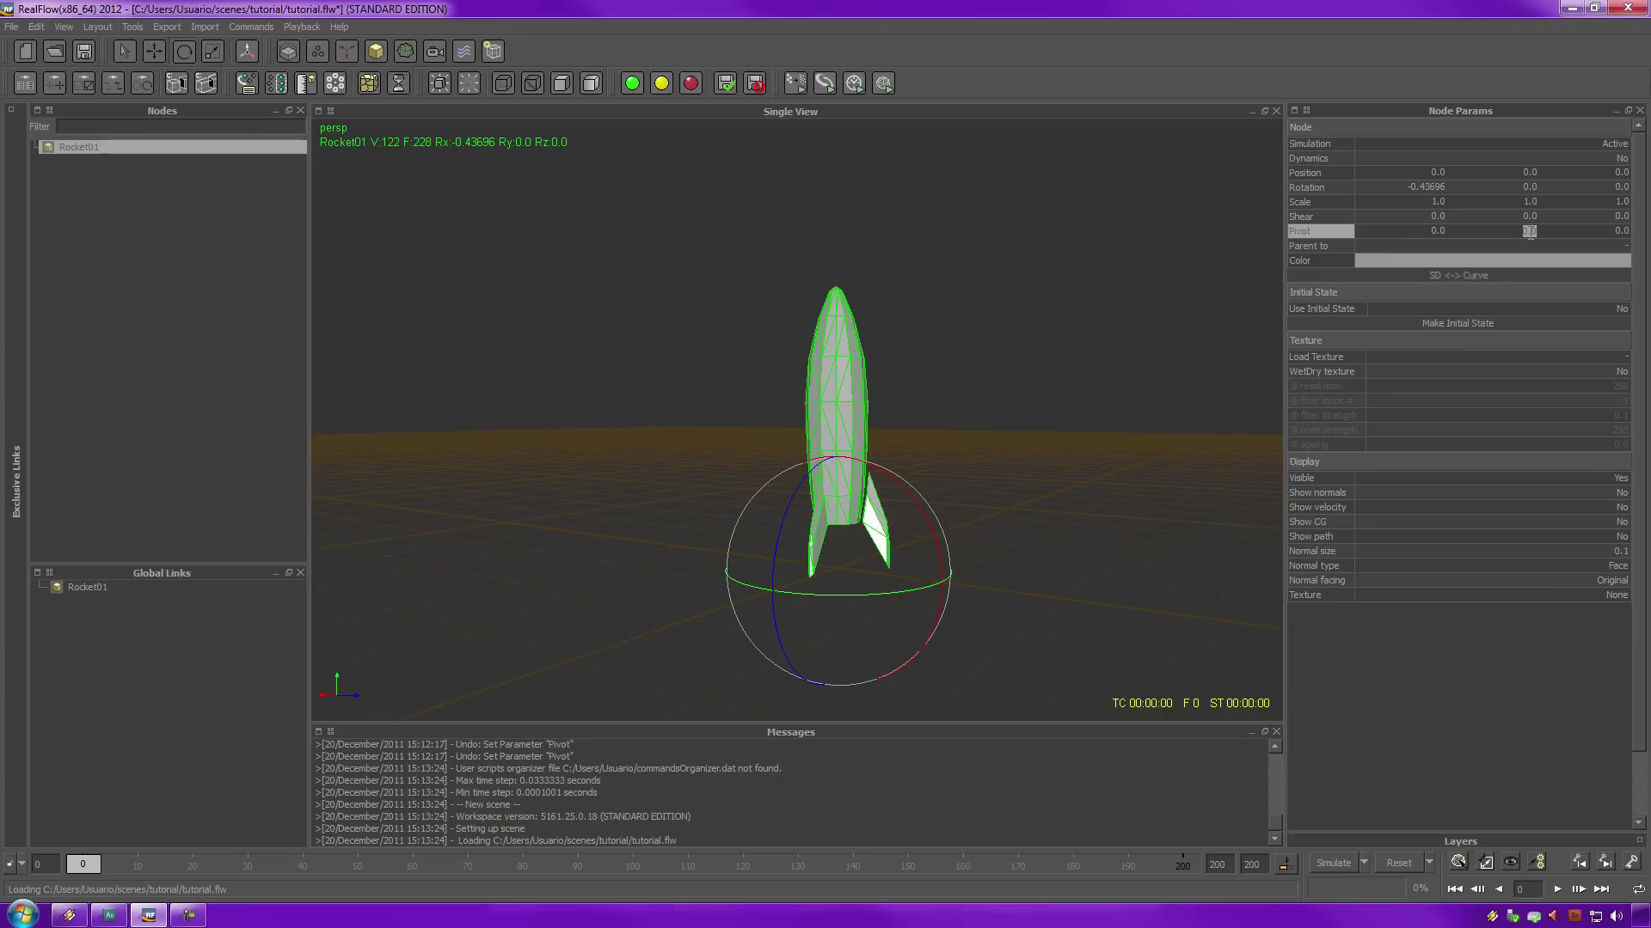
- Set the rocket's Y pivot to 0.5
{"action": "type", "text": "5"}
{"action": "key", "text": "Return"}
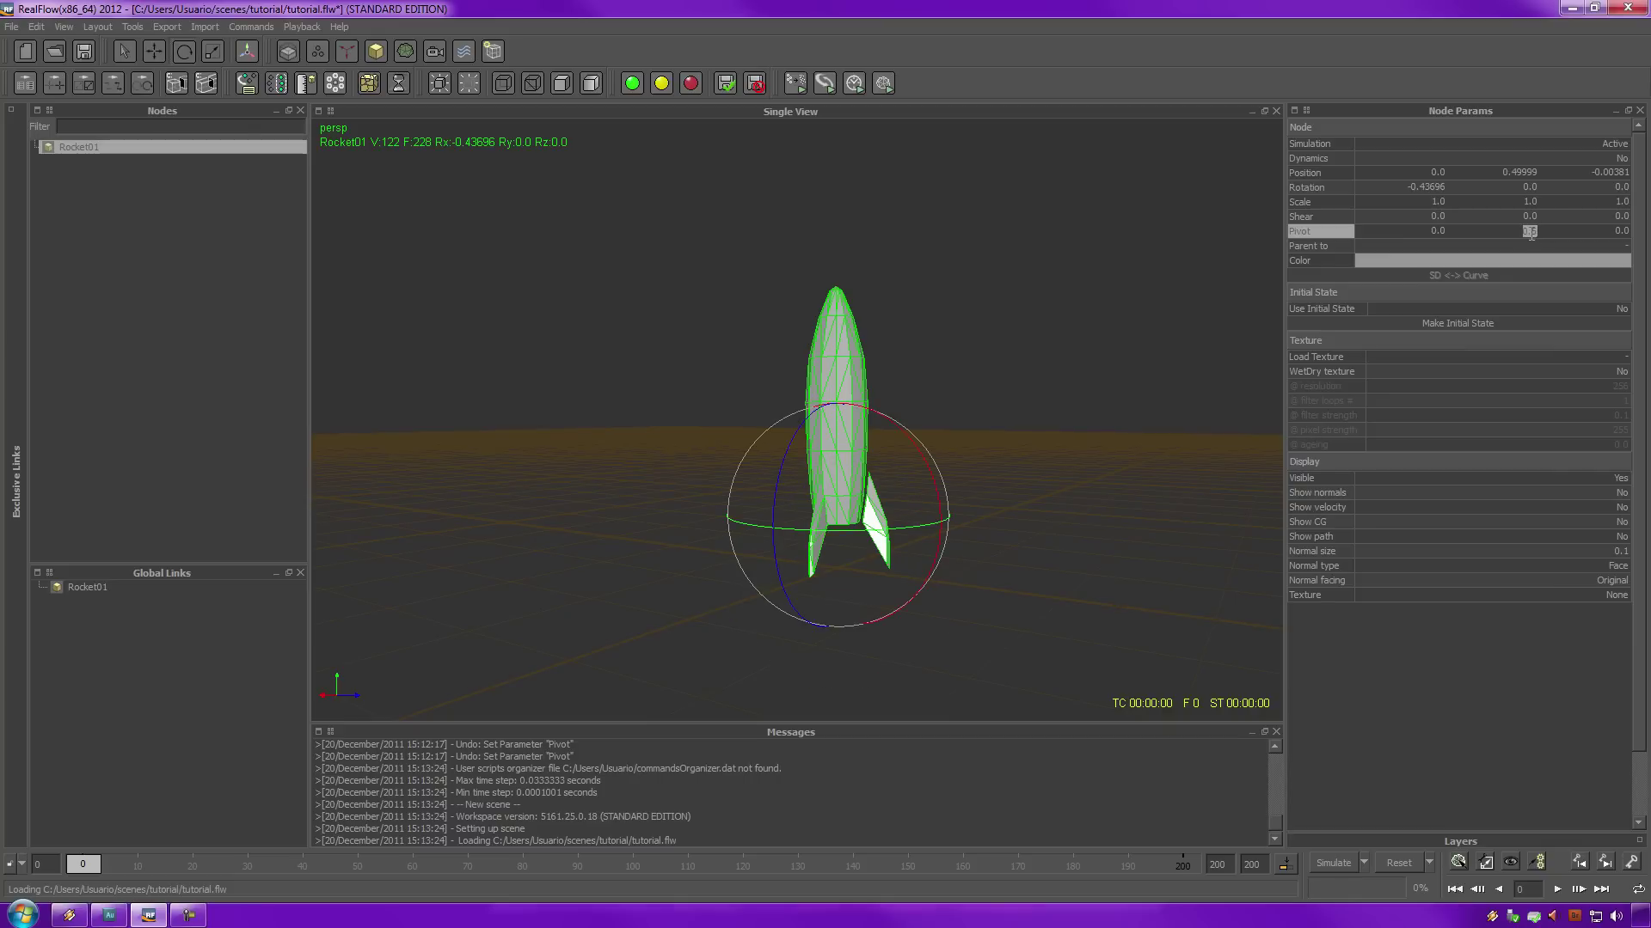
- Set the rocket's Y pivot to 1.5 and rotate the rocket around it to about 0.62 degrees in X
{"action": "type", "text": "1"}
{"action": "type", "text": "1.5"}
{"action": "key", "text": "Return"}
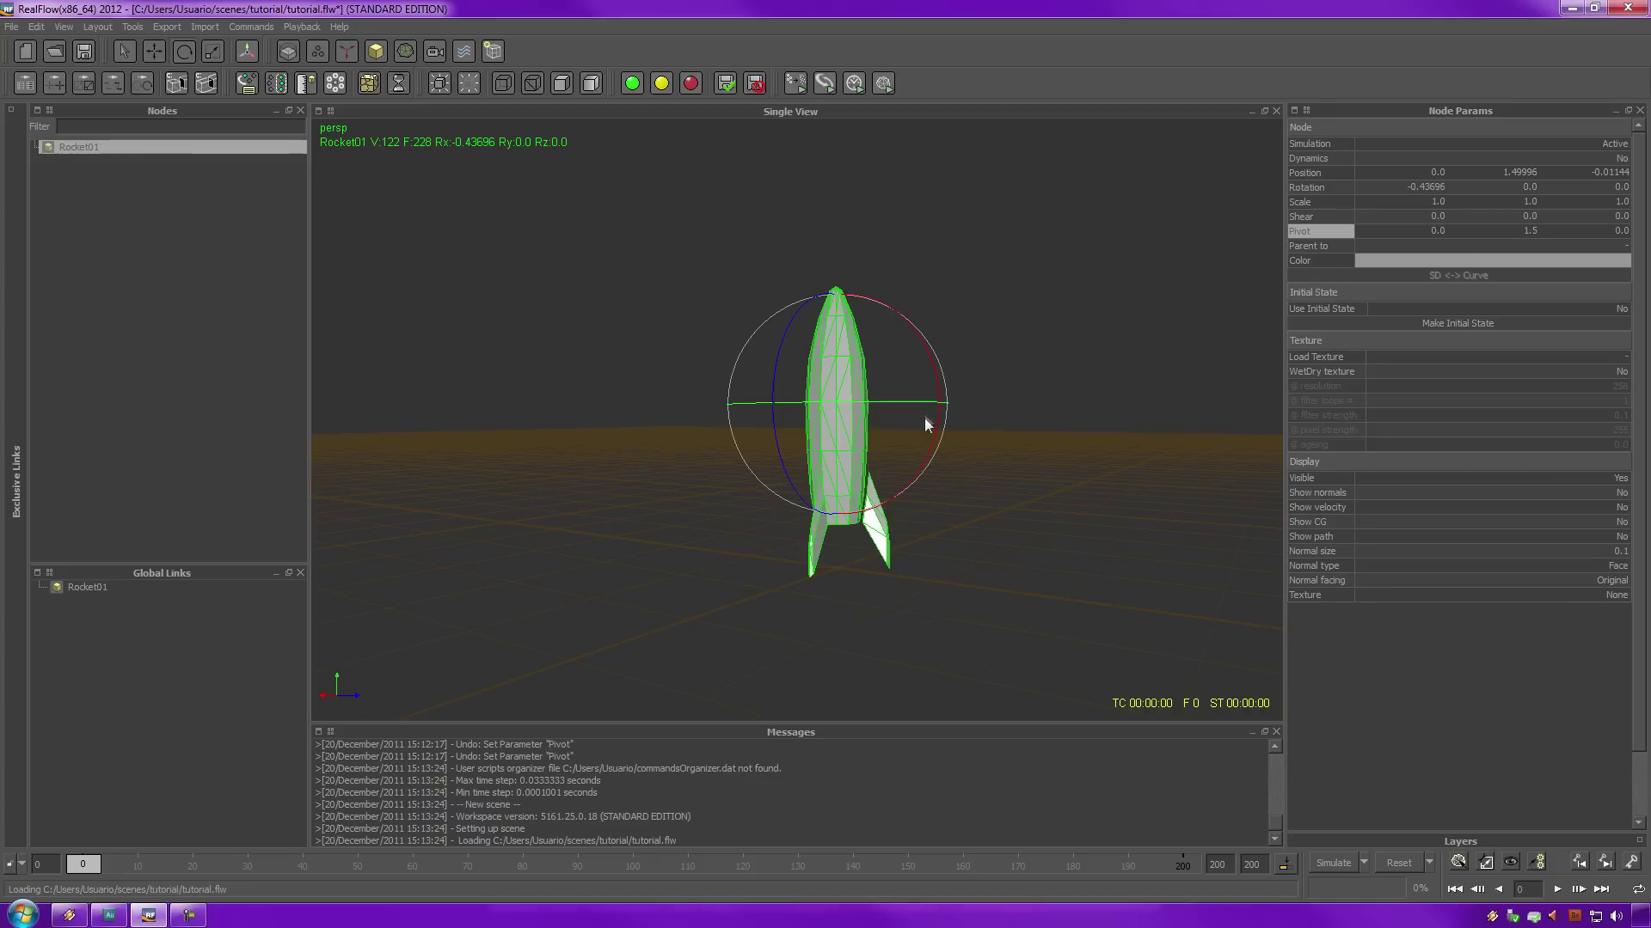
{"action": "mouse_move", "coordinate": [939, 385]}
{"action": "left_mouse_down"}
{"action": "mouse_move", "coordinate": [934, 481]}
{"action": "mouse_move", "coordinate": [882, 522]}
{"action": "mouse_move", "coordinate": [807, 512]}
{"action": "mouse_move", "coordinate": [890, 465]}
{"action": "mouse_move", "coordinate": [913, 391]}
{"action": "mouse_move", "coordinate": [903, 404]}
{"action": "mouse_move", "coordinate": [928, 387]}
{"action": "left_mouse_up"}
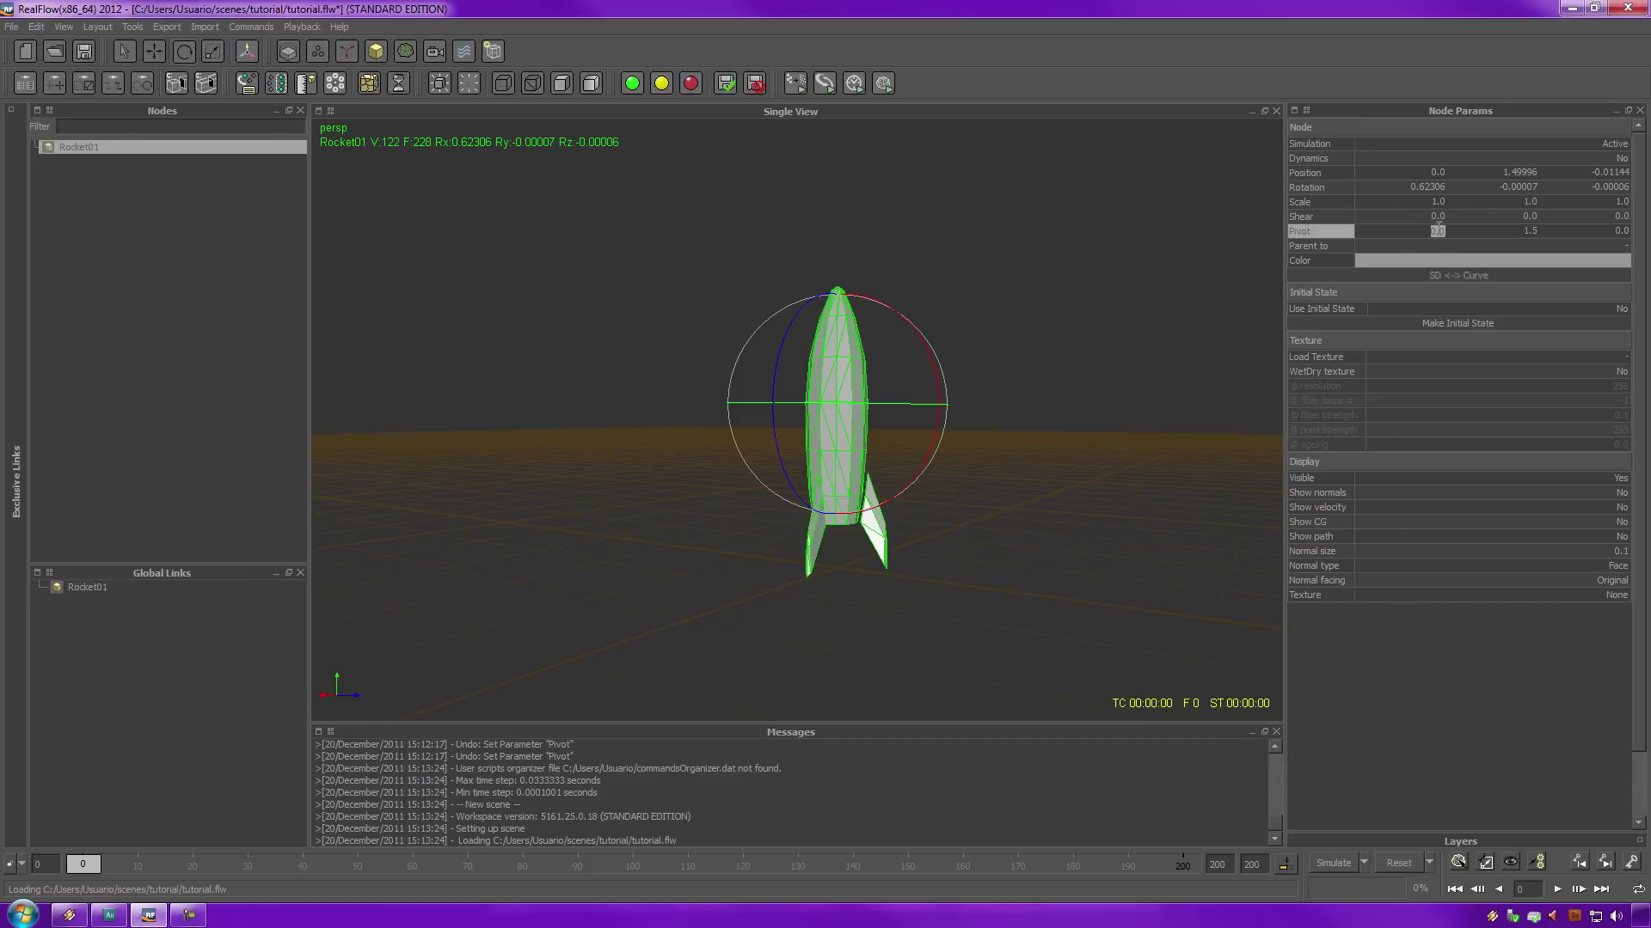
- Move the rocket's pivot away from its body by setting the X pivot to 4 and the Z pivot to 2
{"action": "type", "text": "-"}
{"action": "key", "text": "Return"}
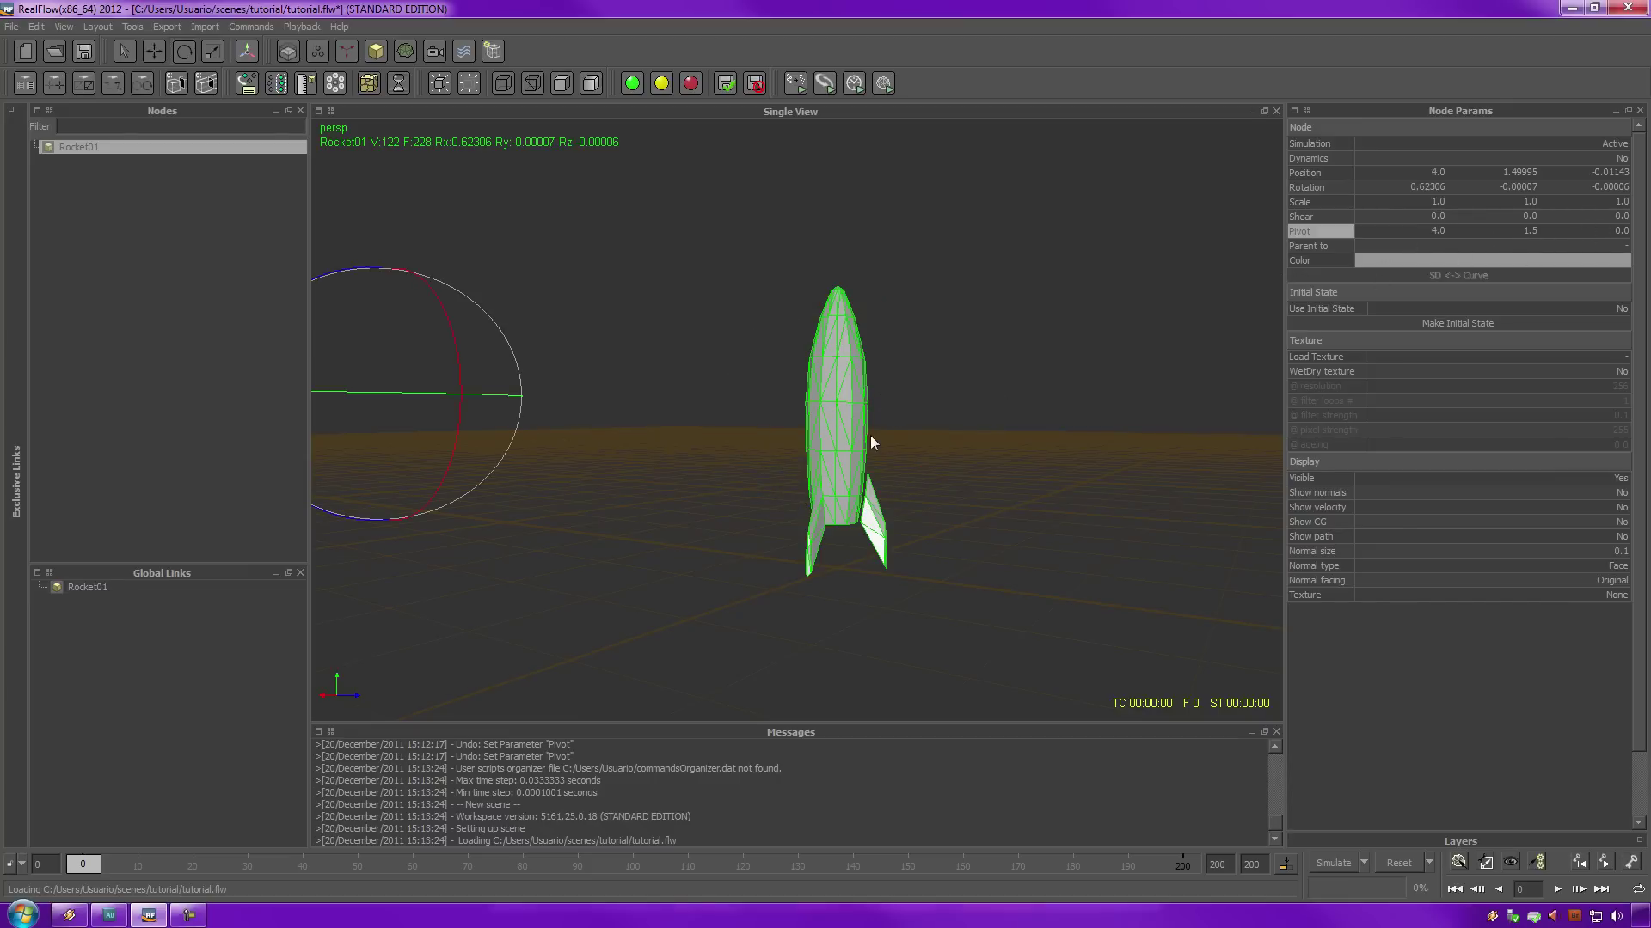
{"action": "double_click", "coordinate": [1621, 230]}
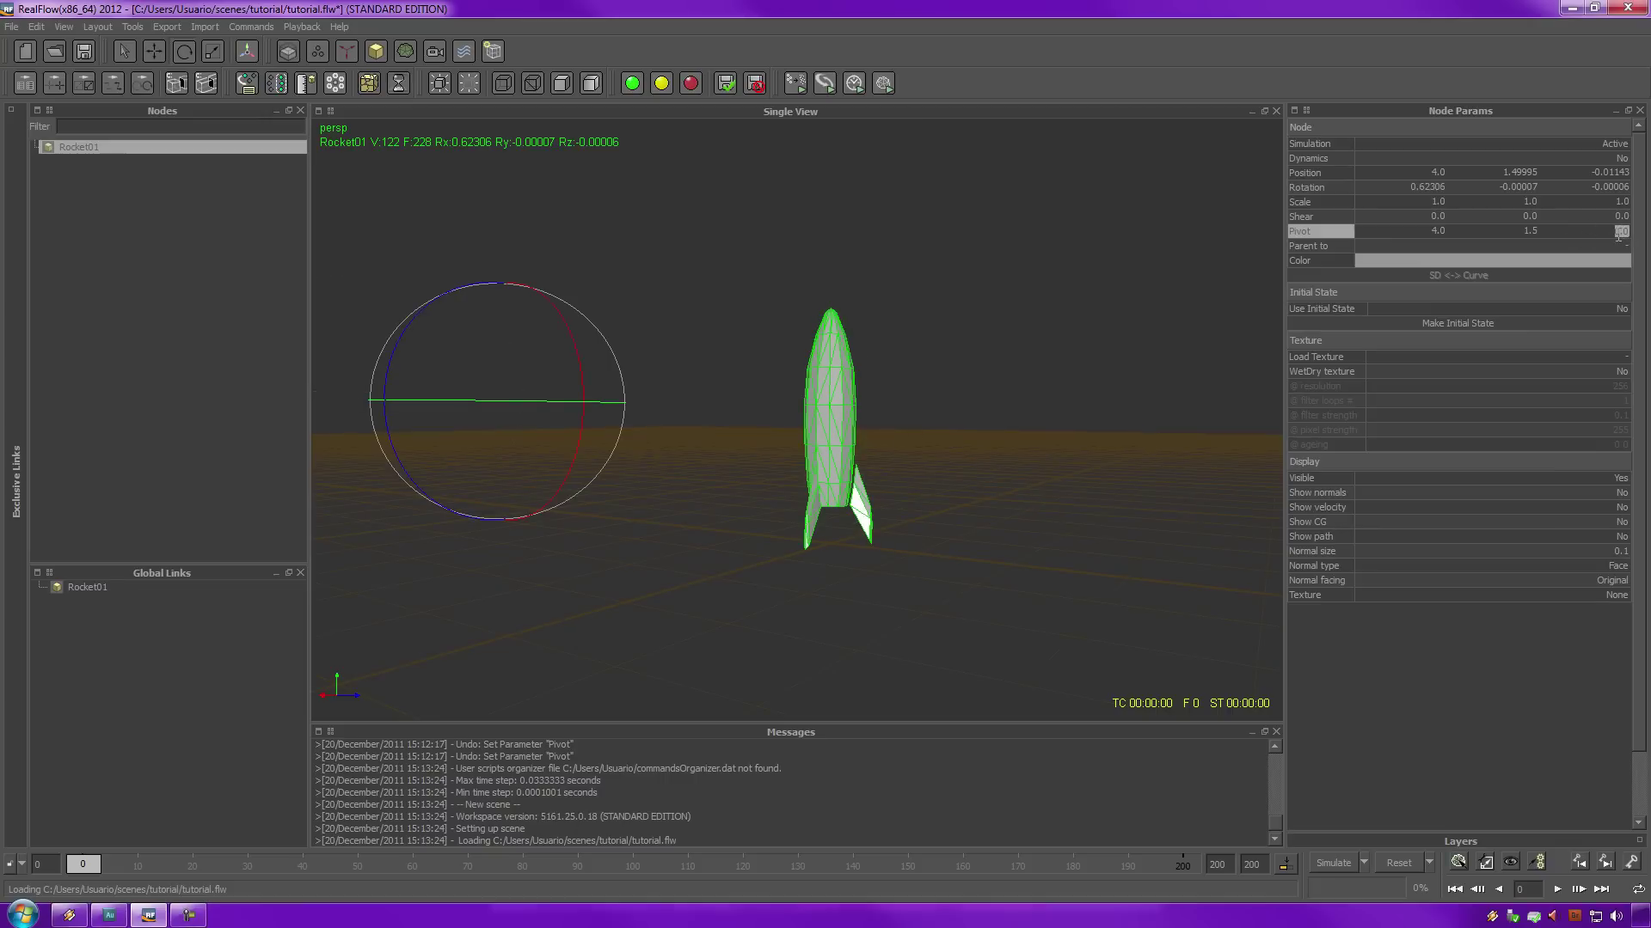
{"action": "type", "text": "1"}
{"action": "key", "text": "Return"}
{"action": "left_click", "coordinate": [943, 436]}
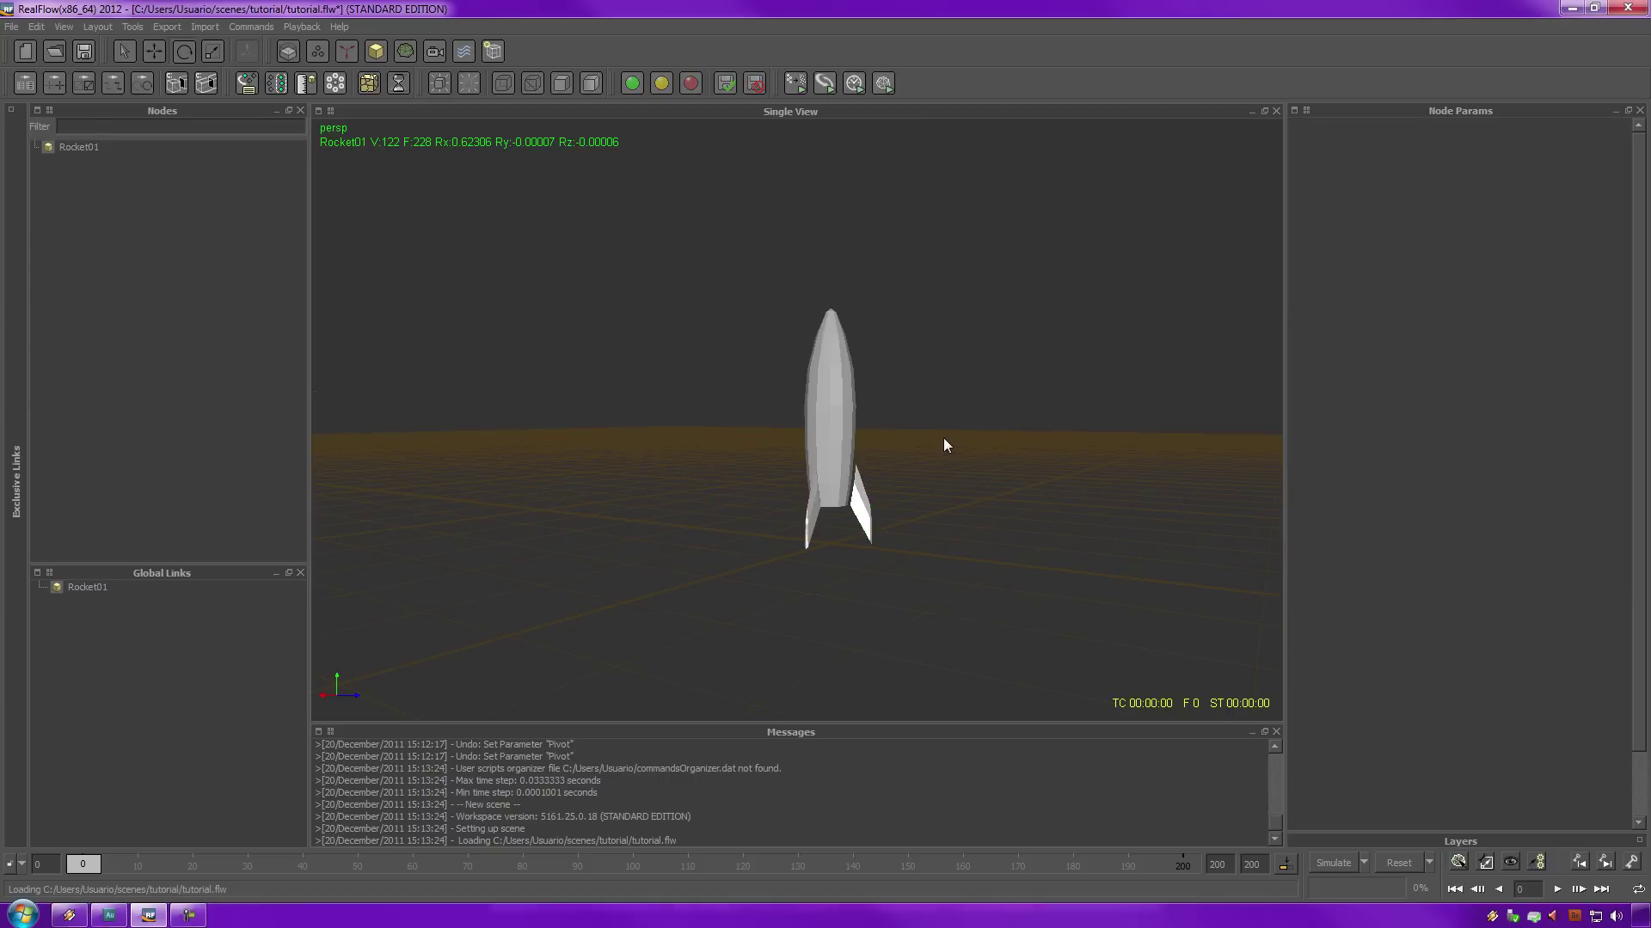
- Select the rocket and swing it around its offset pivot to a rotation of about -87, -157 and 180 degrees
{"action": "scroll", "coordinate": [942, 436], "scroll_direction": "down", "scroll_amount": 5}
{"action": "left_click_drag", "start_coordinate": [905, 411], "coordinate": [926, 493], "text": "alt"}
{"action": "middle_click_drag", "start_coordinate": [926, 492], "coordinate": [977, 561], "text": "alt"}
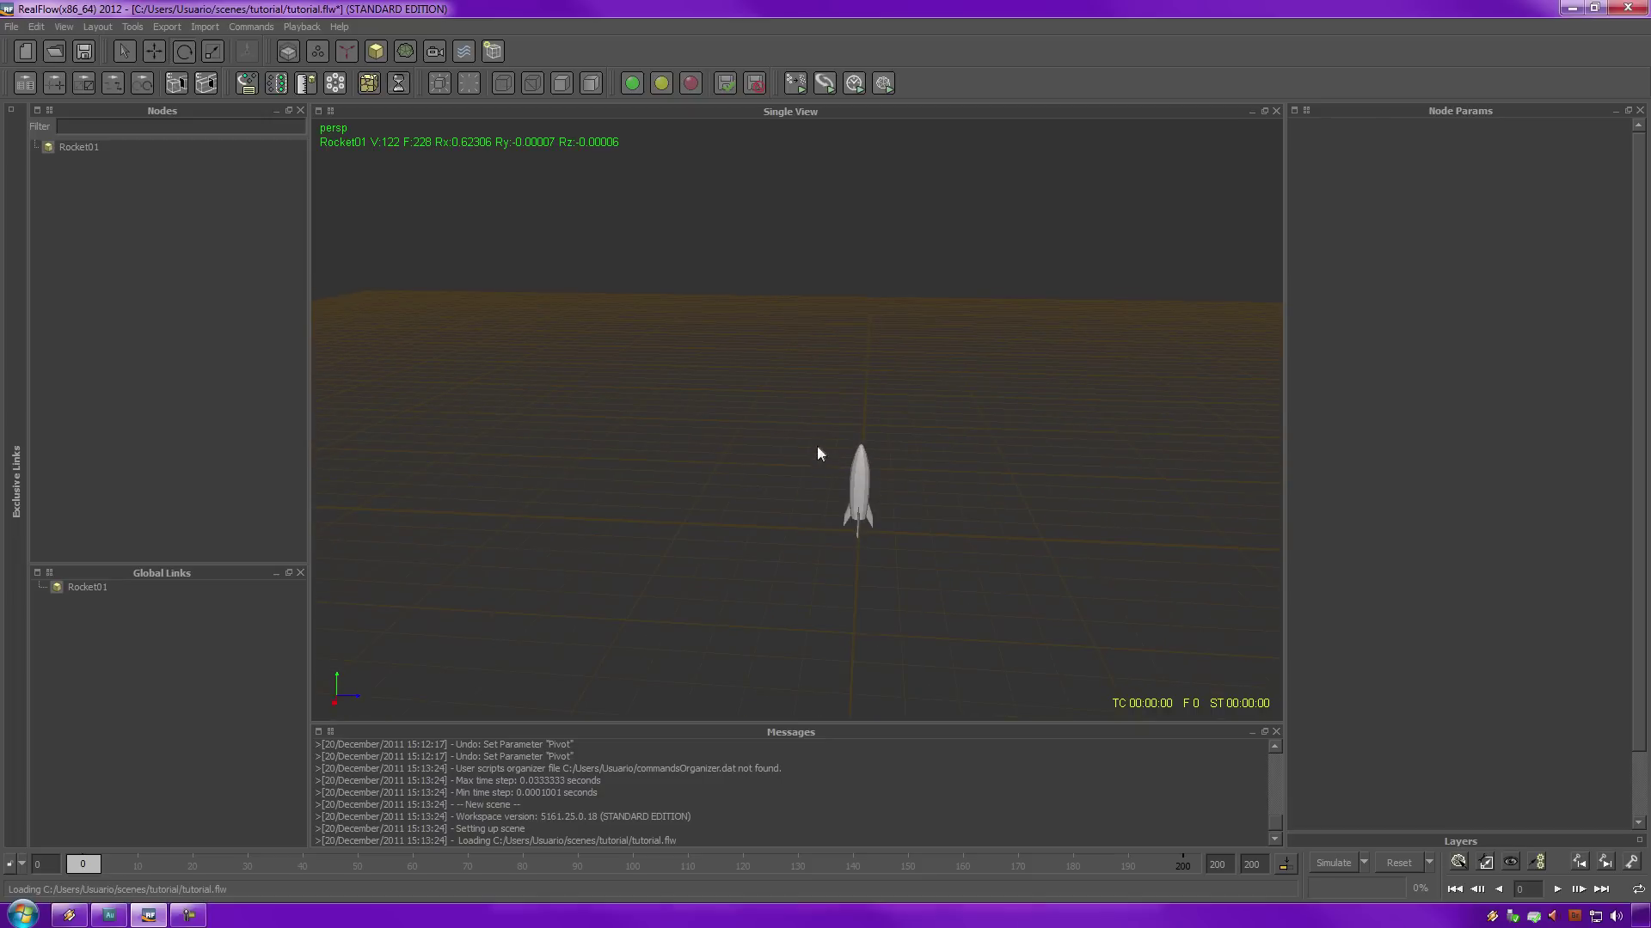
{"action": "left_click_drag", "start_coordinate": [816, 447], "coordinate": [895, 507]}
{"action": "middle_click_drag", "start_coordinate": [1028, 439], "coordinate": [962, 369], "text": "alt"}
{"action": "left_click_drag", "start_coordinate": [962, 376], "coordinate": [668, 409], "text": "alt"}
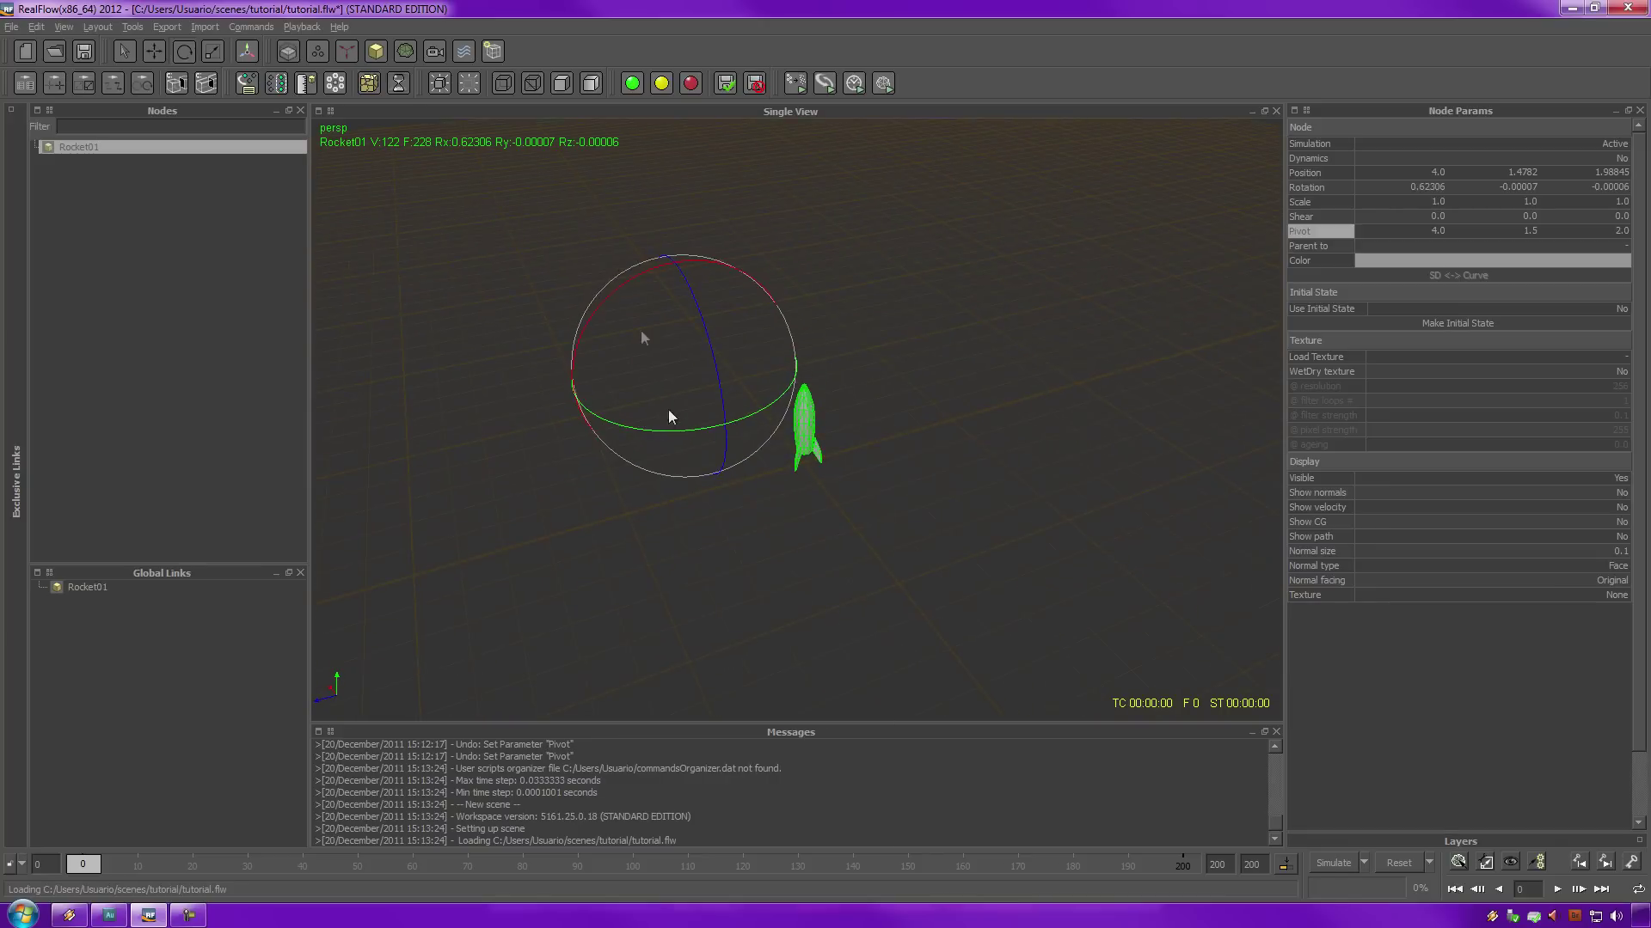
{"action": "left_click_drag", "start_coordinate": [615, 287], "coordinate": [710, 309]}
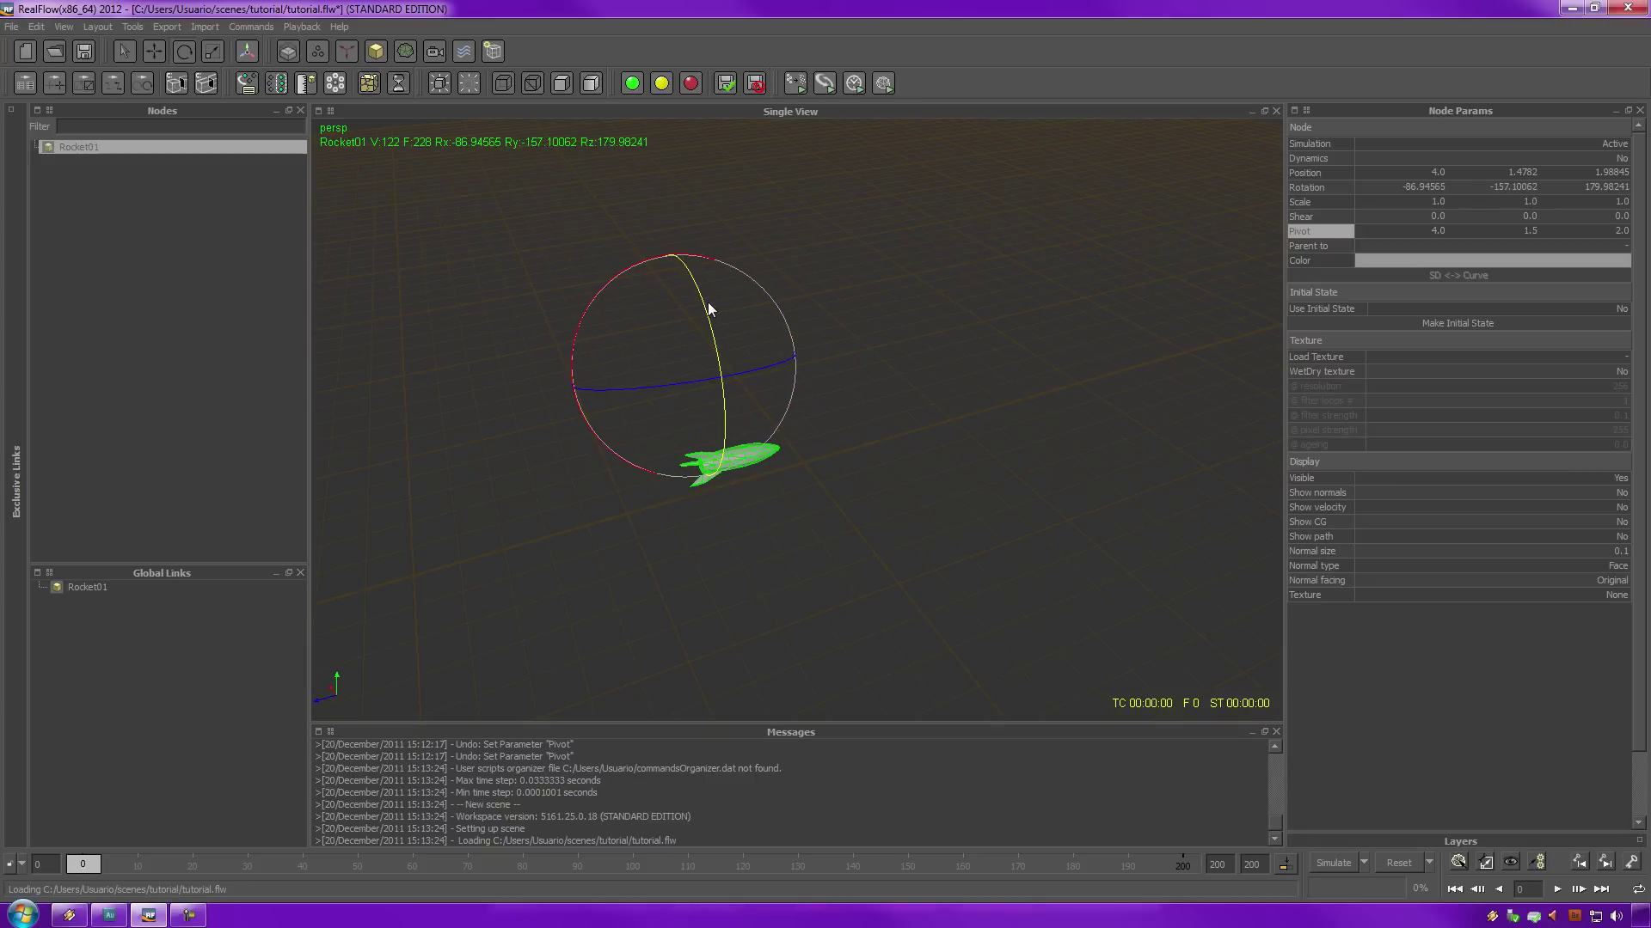